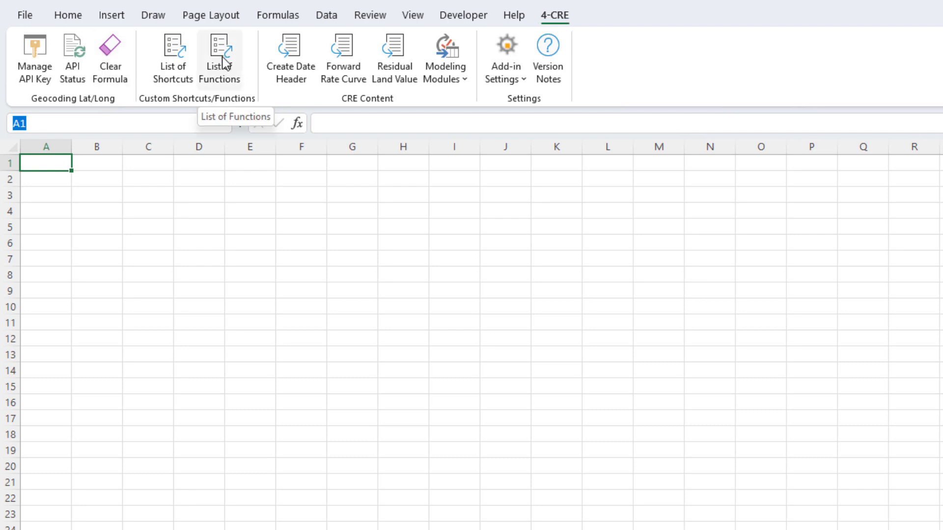
Open the Modeling Modules dropdown on the 4-CRE ribbon tab.
{"action": "left_click", "coordinate": [452, 69]}
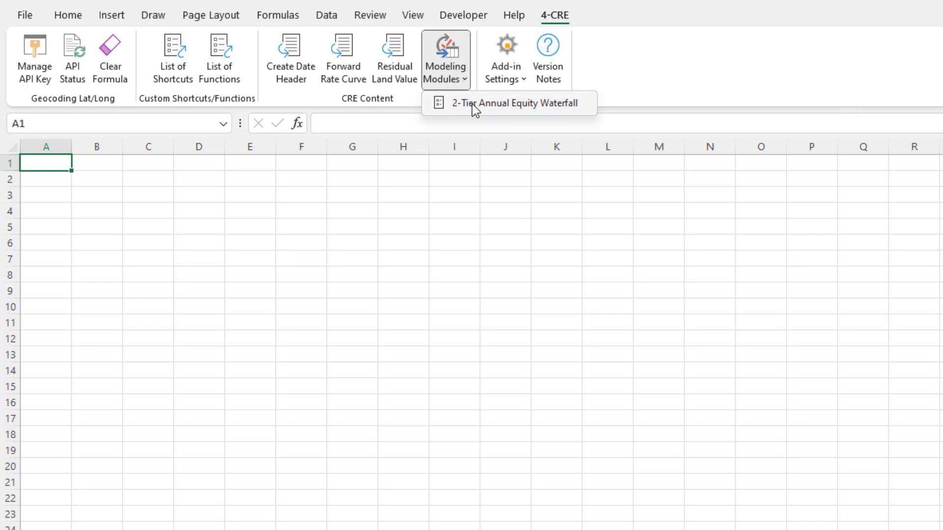
Build the 2-Tier Annual Equity Waterfall on a new worksheet named 'Partnership CF'.
{"action": "left_click", "coordinate": [497, 105]}
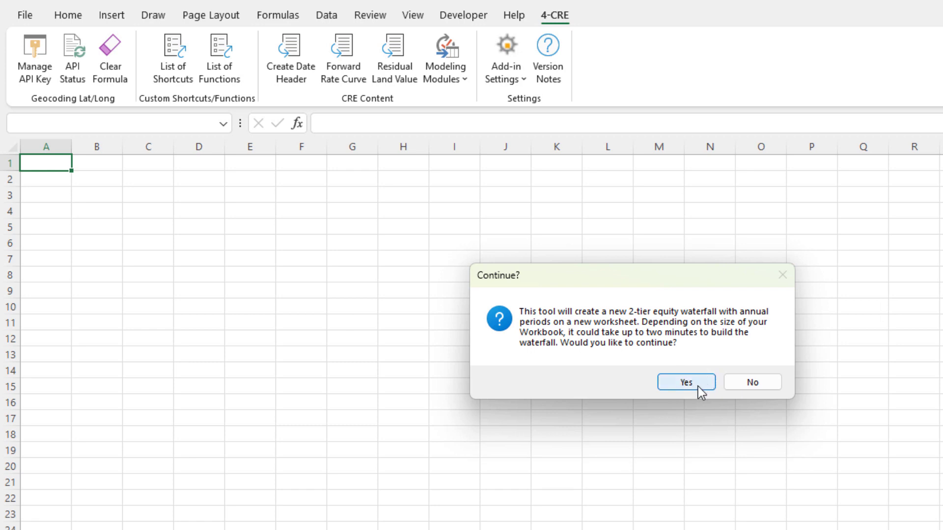
{"action": "left_click", "coordinate": [686, 382]}
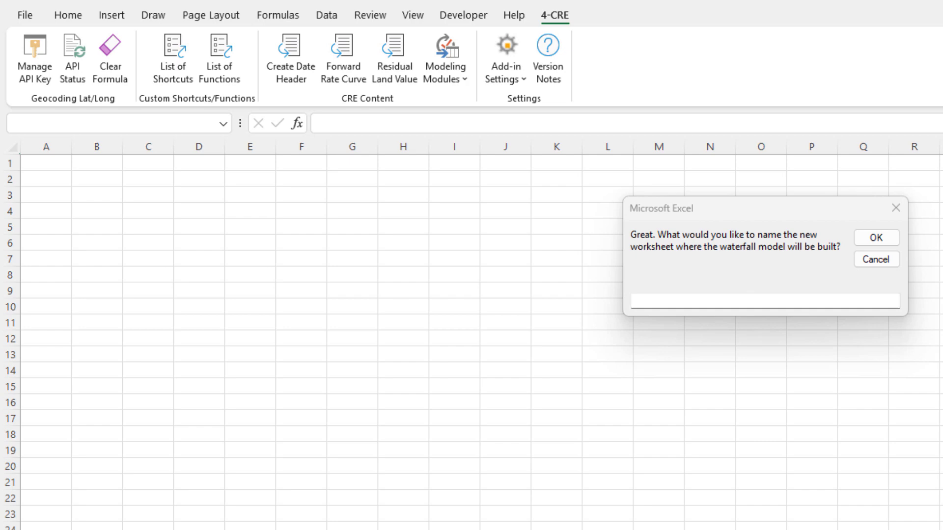
{"action": "left_click", "coordinate": [821, 297]}
{"action": "type", "text": "Partnership"}
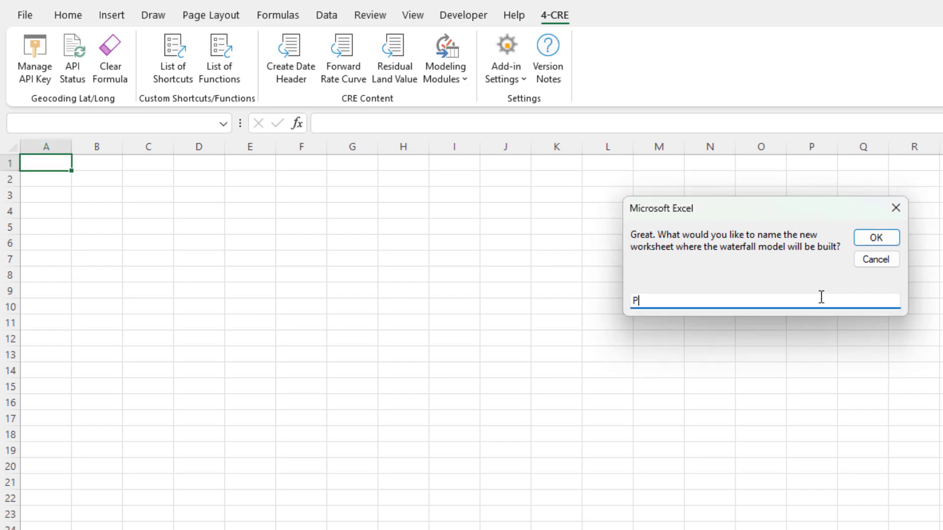
{"action": "type", "text": " CF"}
{"action": "key", "text": "Return"}
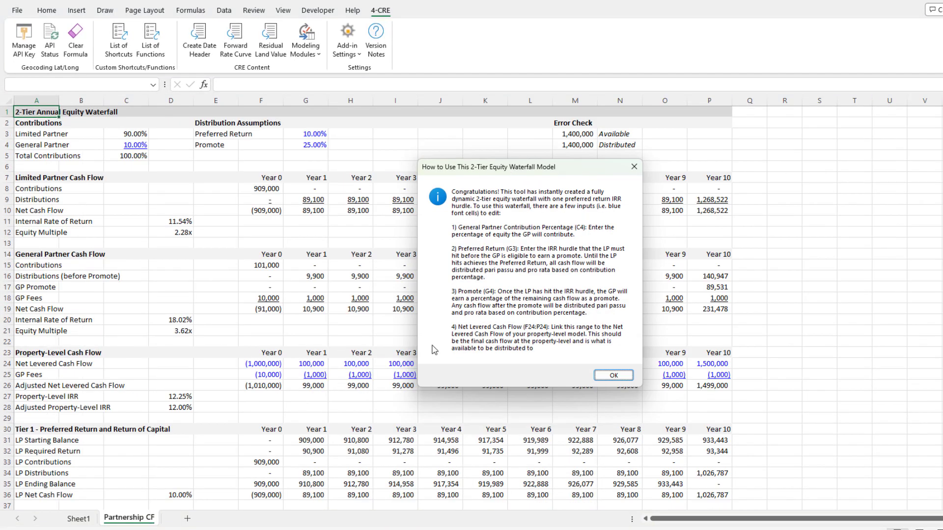
Dismiss the usage notes and inspect the Promote rate in G4 and Limited Partner share in C3.
{"action": "left_click", "coordinate": [614, 375]}
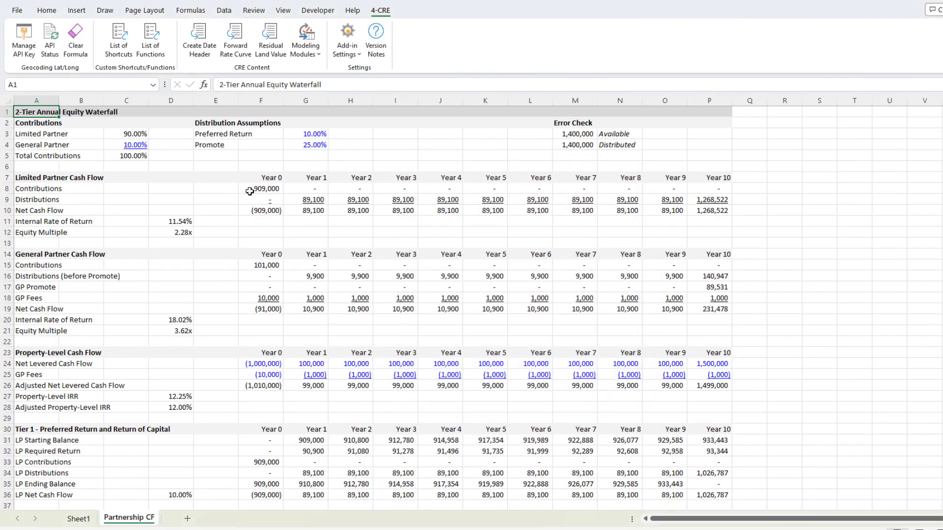
{"action": "left_click", "coordinate": [305, 144]}
{"action": "left_click", "coordinate": [135, 134]}
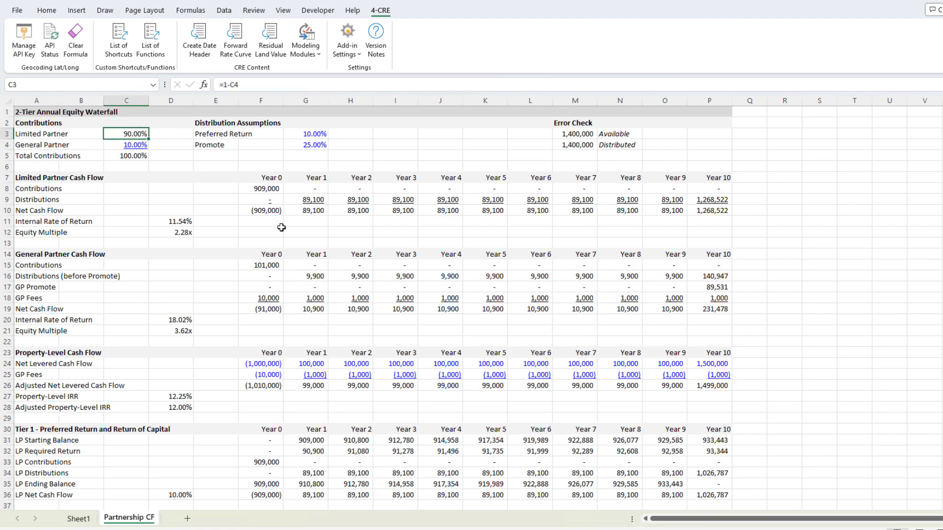
{"action": "scroll", "coordinate": [295, 245], "scroll_direction": "down", "scroll_amount": 7}
{"action": "scroll", "coordinate": [305, 267], "scroll_direction": "up", "scroll_amount": 7}
Reopen and close the modeling modules list, then go to the Developer tab.
{"action": "left_click", "coordinate": [306, 49]}
{"action": "left_click", "coordinate": [326, 154]}
{"action": "left_click", "coordinate": [318, 10]}
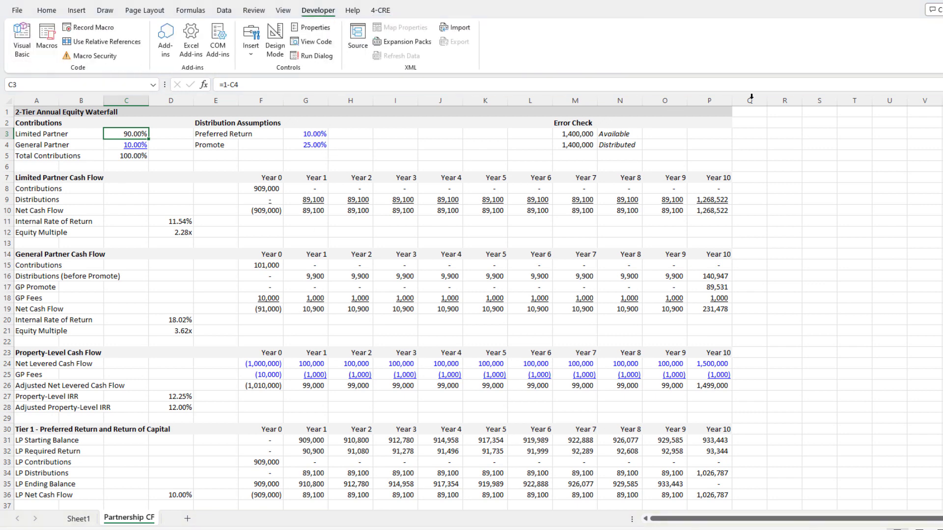
Open Instant_Modeling_Modules from ACRE_for_Excel's Modules folder in the VBA editor.
{"action": "key", "text": "alt+F11"}
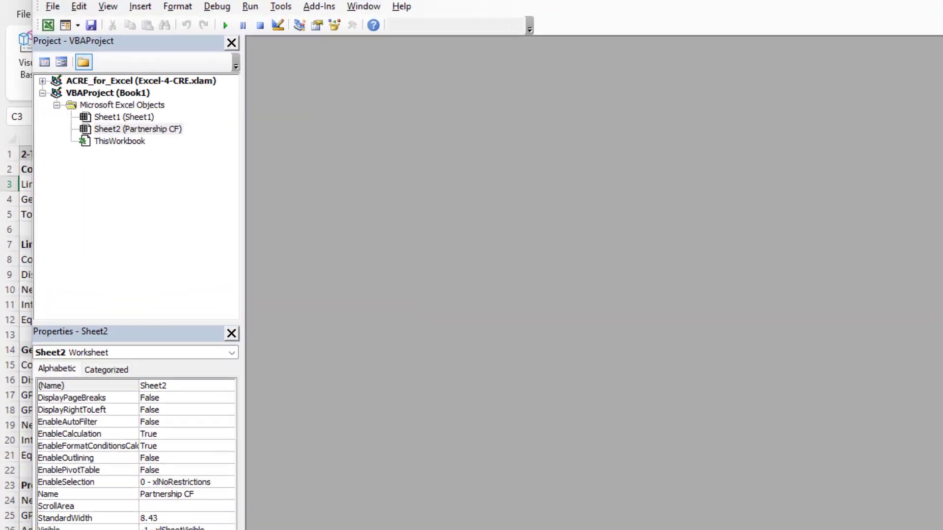
{"action": "left_click", "coordinate": [57, 109]}
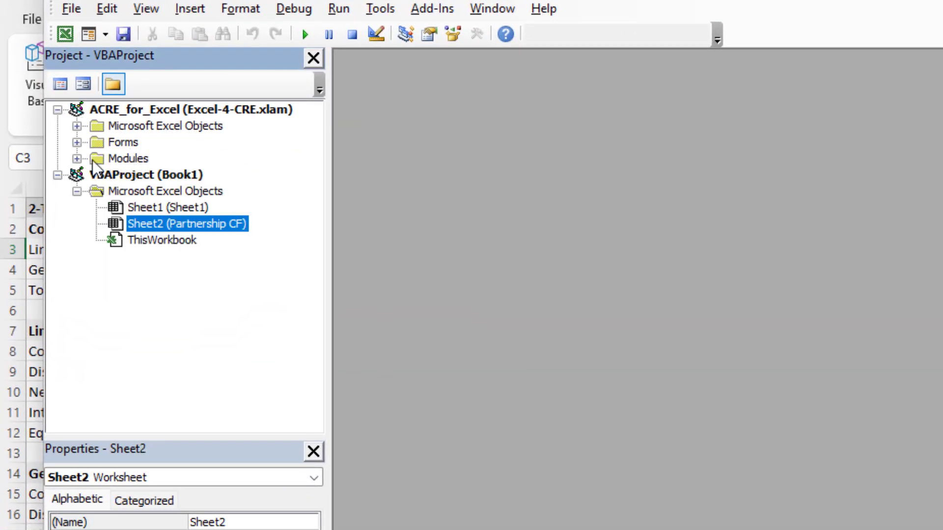
{"action": "left_click", "coordinate": [77, 158]}
{"action": "double_click", "coordinate": [151, 219]}
Scroll the code back to the start of Create_2_Tier_Annual_Equity_Waterfall.
{"action": "left_click", "coordinate": [476, 132]}
{"action": "scroll", "coordinate": [496, 233], "scroll_direction": "down", "scroll_amount": 7}
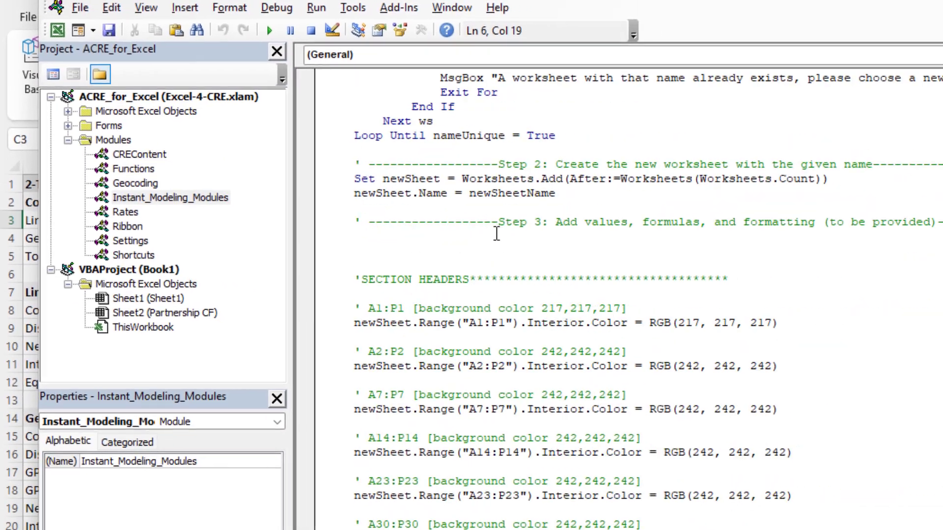
{"action": "scroll", "coordinate": [496, 233], "scroll_direction": "down", "scroll_amount": 20}
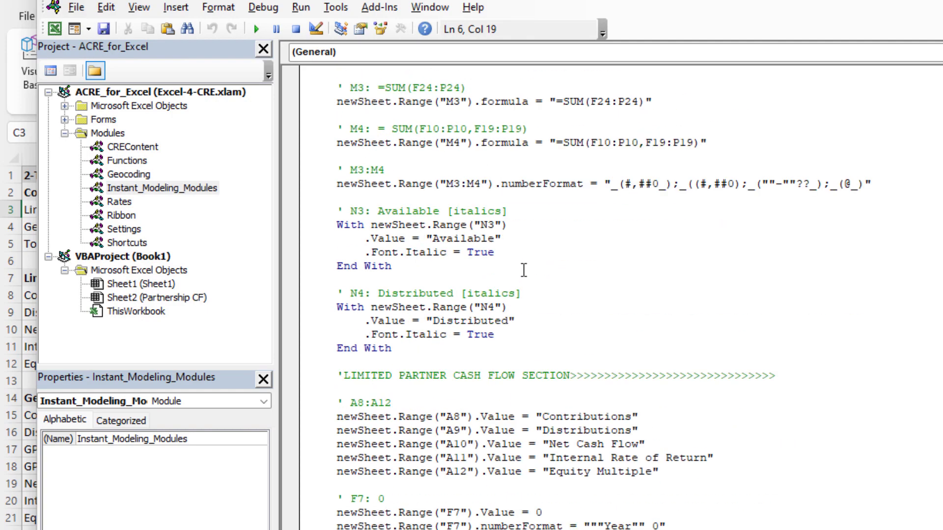
{"action": "scroll", "coordinate": [516, 265], "scroll_direction": "down", "scroll_amount": 20}
{"action": "scroll", "coordinate": [559, 295], "scroll_direction": "up", "scroll_amount": 10}
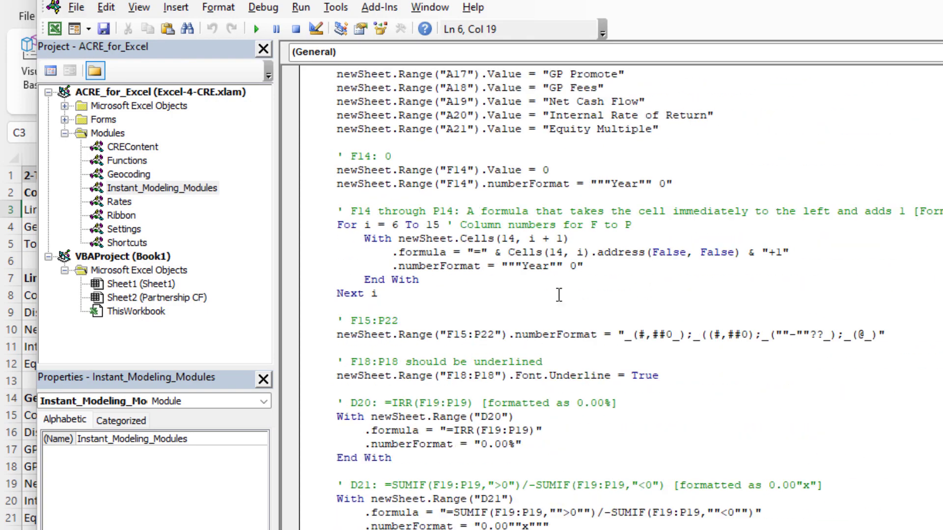
{"action": "scroll", "coordinate": [558, 294], "scroll_direction": "down", "scroll_amount": 20}
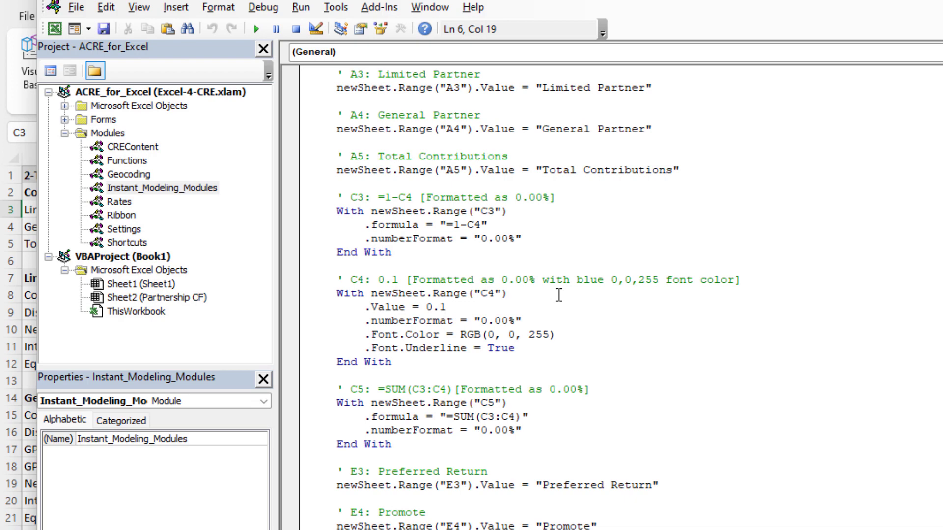
{"action": "scroll", "coordinate": [559, 294], "scroll_direction": "up", "scroll_amount": 20}
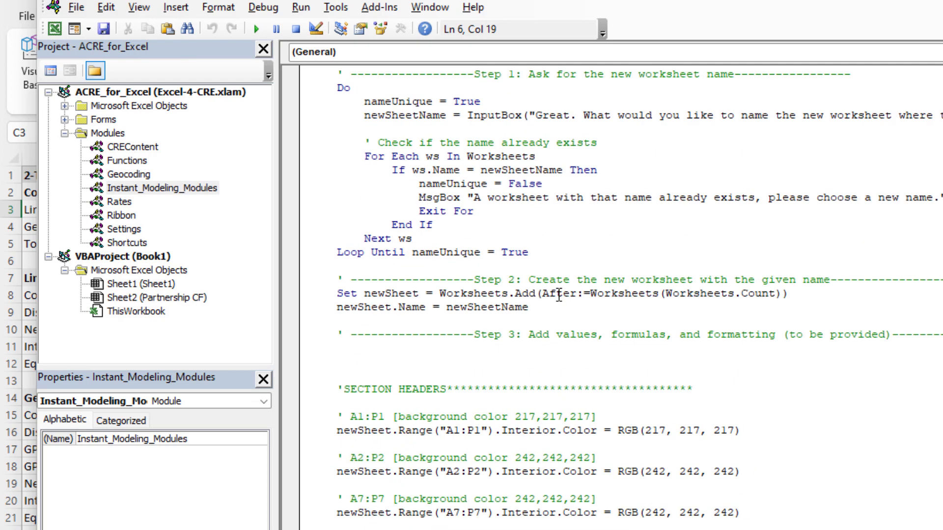
{"action": "scroll", "coordinate": [559, 295], "scroll_direction": "up", "scroll_amount": 4}
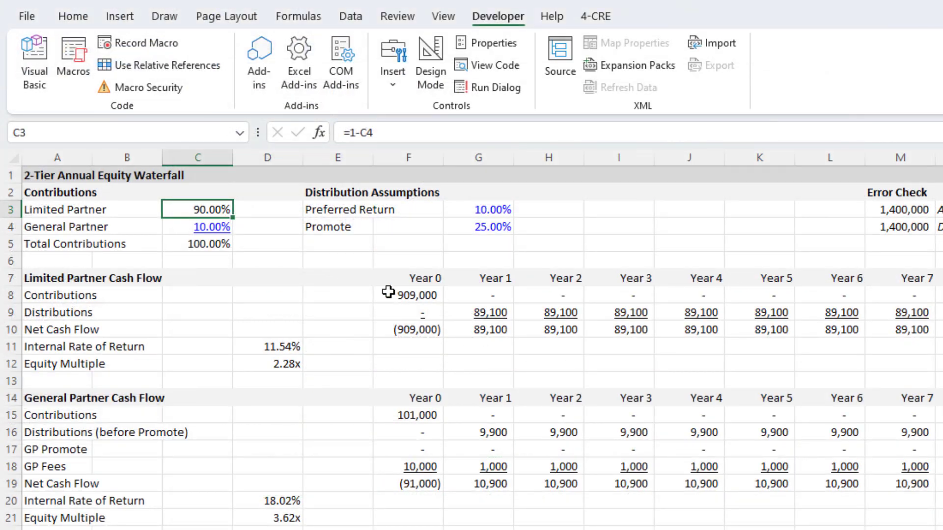
Return to the Partnership CF sheet and select cell B4.
{"action": "left_click", "coordinate": [388, 292]}
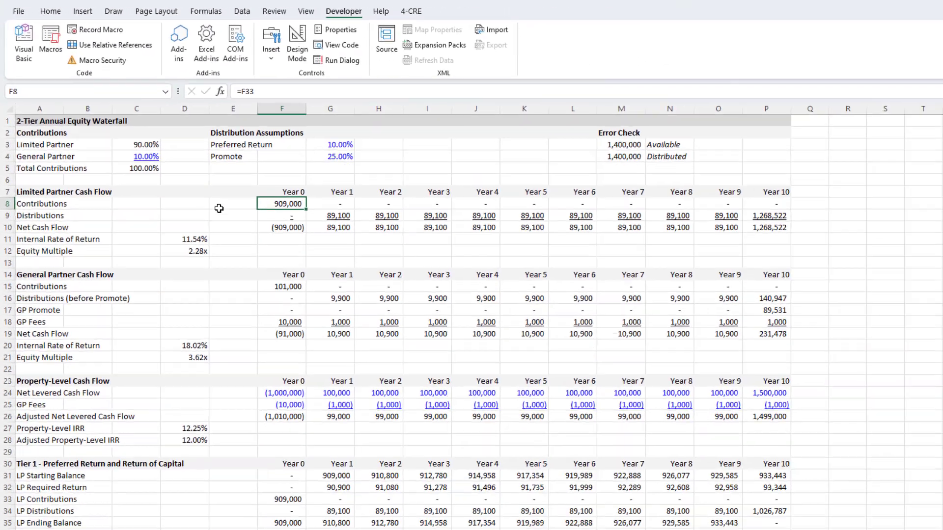
{"action": "scroll", "coordinate": [312, 272], "scroll_direction": "down", "scroll_amount": 7}
{"action": "scroll", "coordinate": [317, 388], "scroll_direction": "up", "scroll_amount": 5}
{"action": "scroll", "coordinate": [324, 342], "scroll_direction": "up", "scroll_amount": 2}
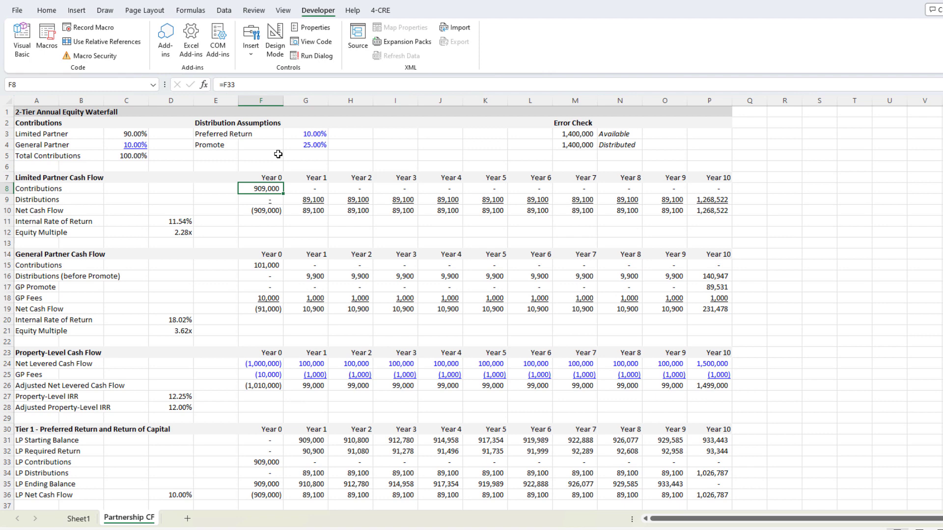
{"action": "left_click", "coordinate": [102, 148]}
Turn on Show Formulas and trace F8's formula back to its source F33.
{"action": "key", "text": "ctrl+grave"}
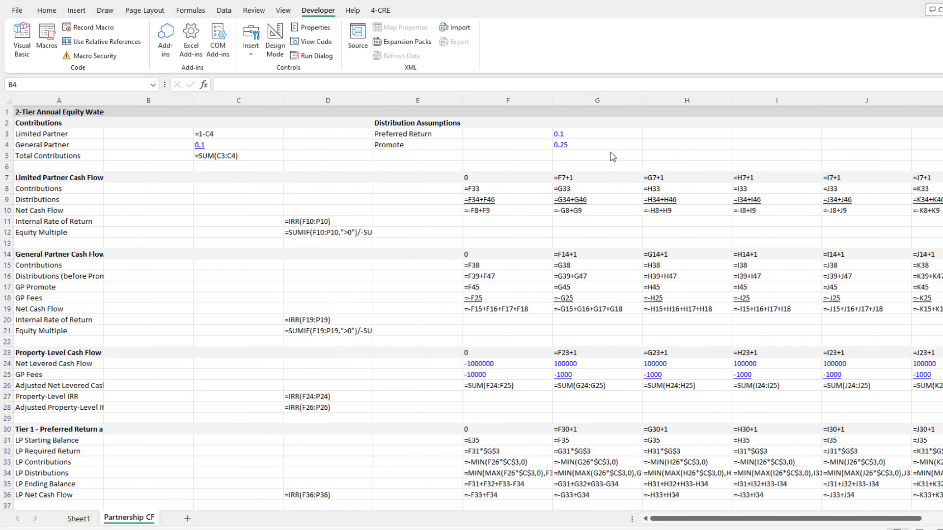
{"action": "double_click", "coordinate": [505, 189]}
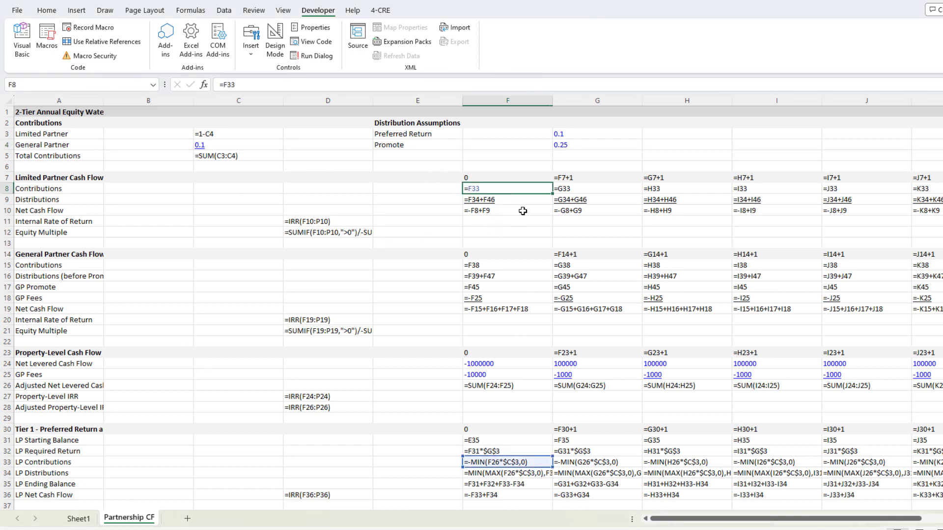
{"action": "left_click", "coordinate": [444, 297]}
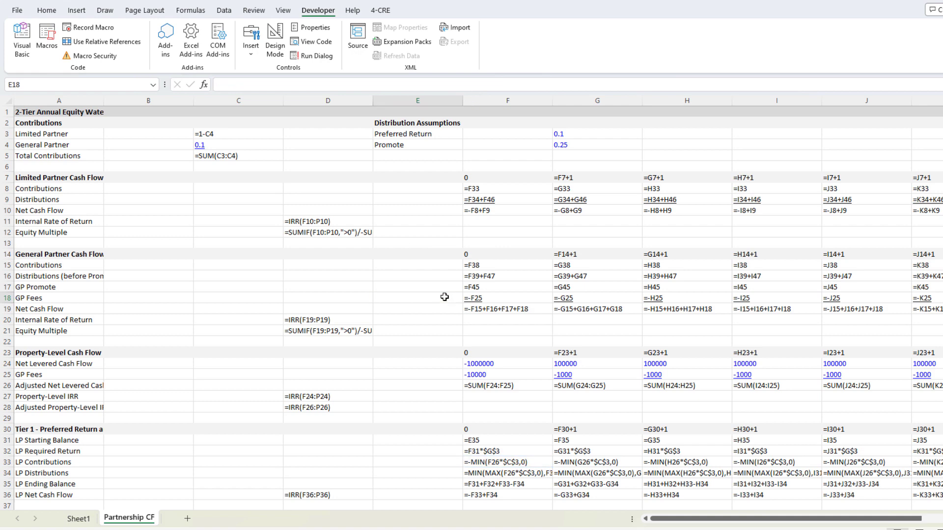
{"action": "key", "text": "ctrl+grave"}
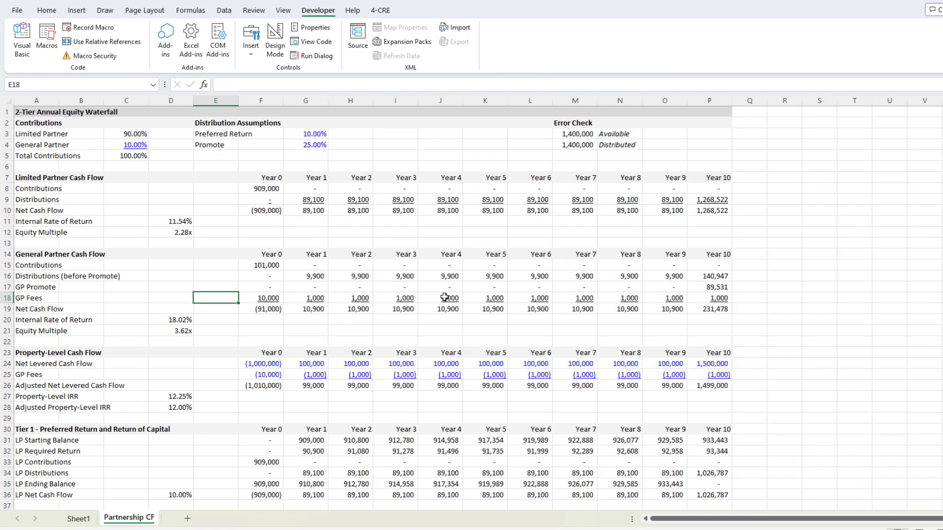
{"action": "key", "text": "ctrl+grave"}
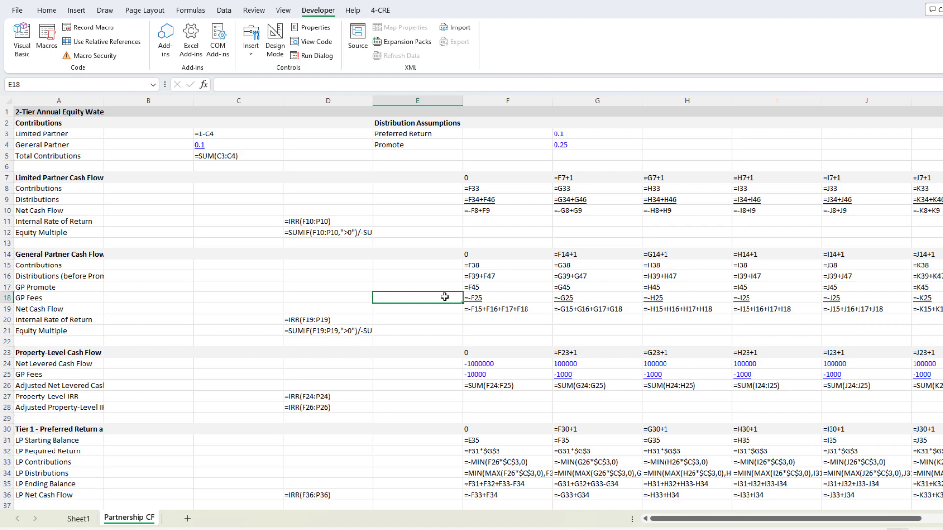
{"action": "scroll", "coordinate": [546, 265], "scroll_direction": "down", "scroll_amount": 7}
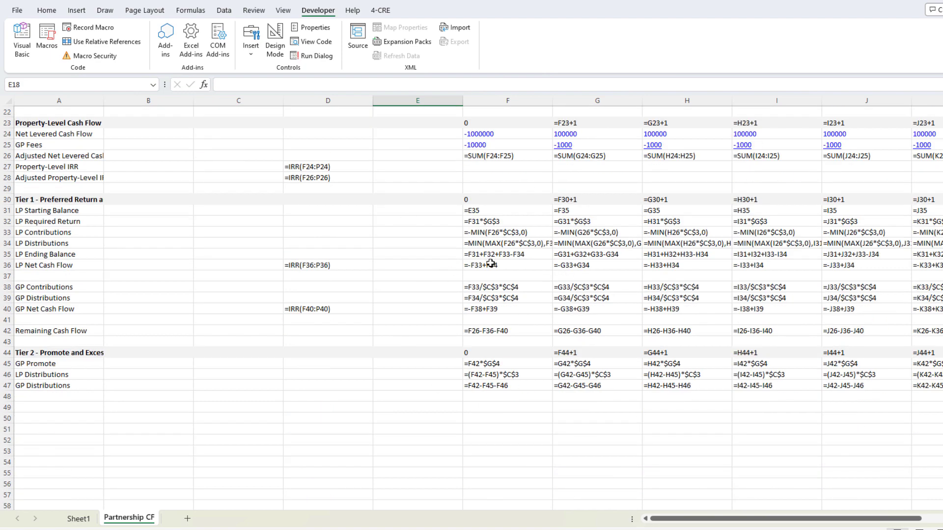
{"action": "scroll", "coordinate": [491, 263], "scroll_direction": "up", "scroll_amount": 7}
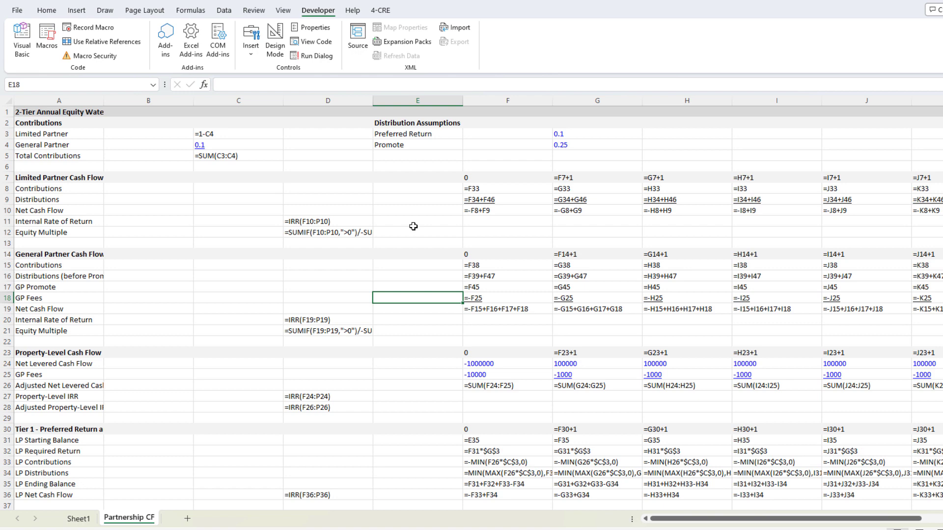
Inspect the F8 and G8 contributions, H9 distributions and H10 net cash flow formulas.
{"action": "left_click", "coordinate": [73, 178]}
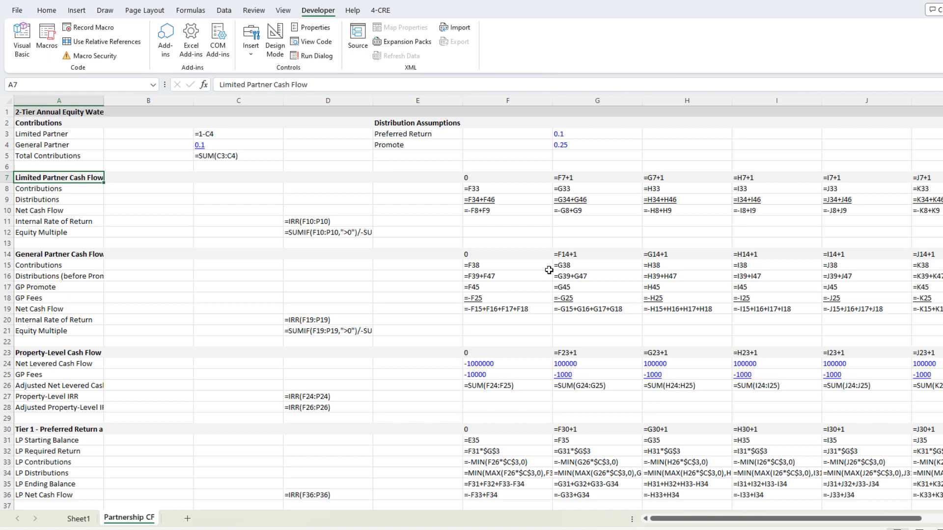
{"action": "left_click", "coordinate": [505, 190]}
{"action": "left_click", "coordinate": [611, 188]}
{"action": "left_click", "coordinate": [682, 200]}
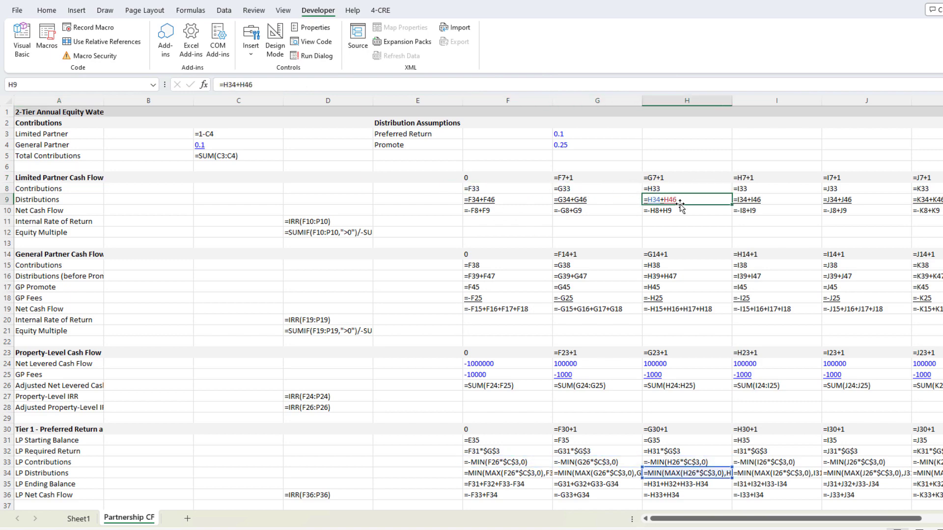
{"action": "left_click", "coordinate": [680, 211]}
{"action": "scroll", "coordinate": [554, 237], "scroll_direction": "down", "scroll_amount": 8}
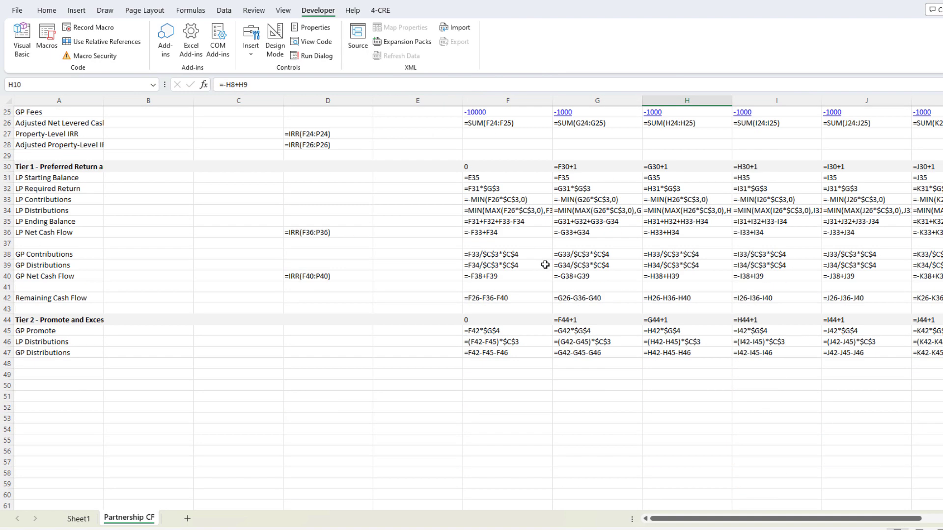
{"action": "scroll", "coordinate": [545, 265], "scroll_direction": "up", "scroll_amount": 8}
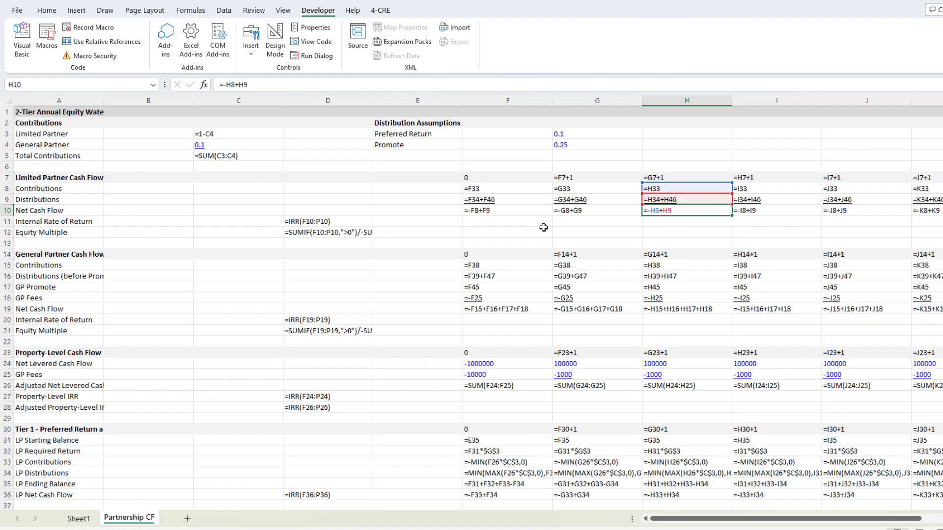
{"action": "key", "text": "alt+Tab"}
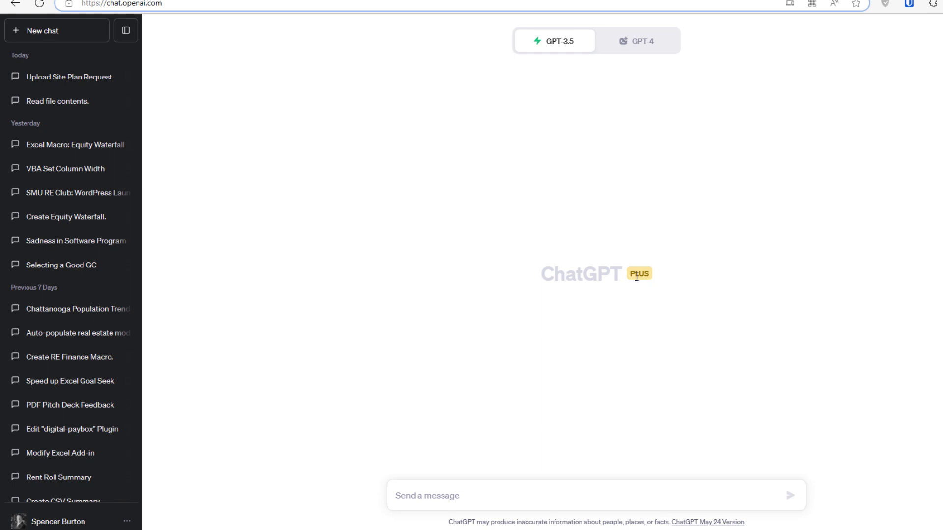
Switch the new chat to GPT-4 with Code Interpreter.
{"action": "mouse_move", "coordinate": [639, 44]}
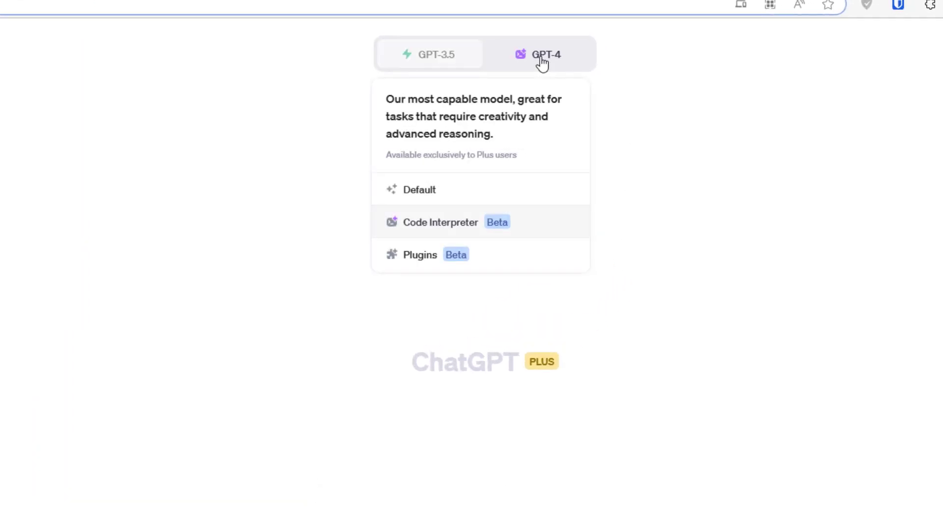
{"action": "left_click", "coordinate": [485, 234]}
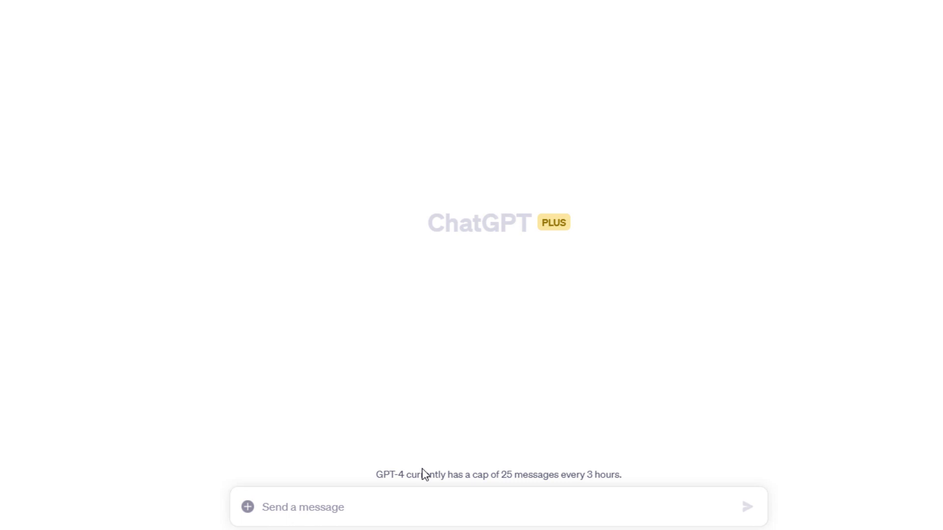
Send 'Can you read this file?' with 2-Tier Equity Waterfall - Formulas.xlsx attached.
{"action": "left_click", "coordinate": [315, 508]}
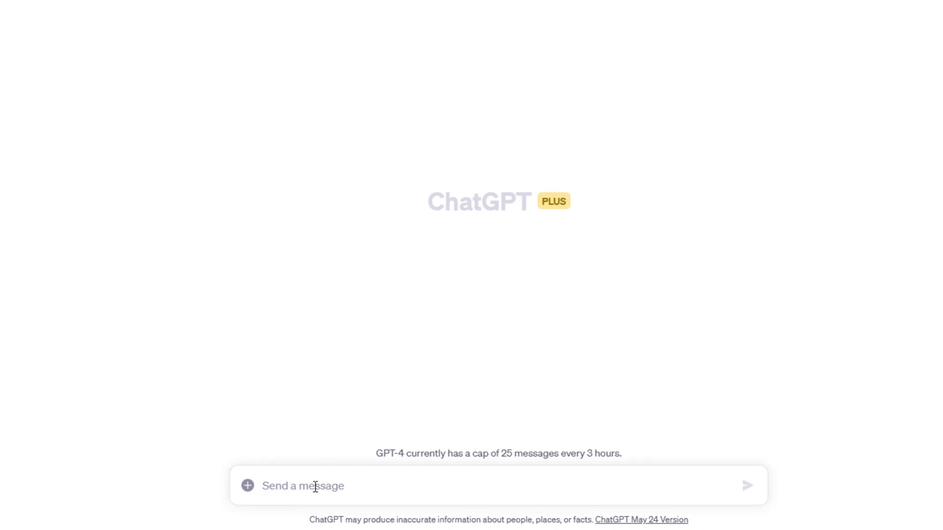
{"action": "type", "text": "Can"}
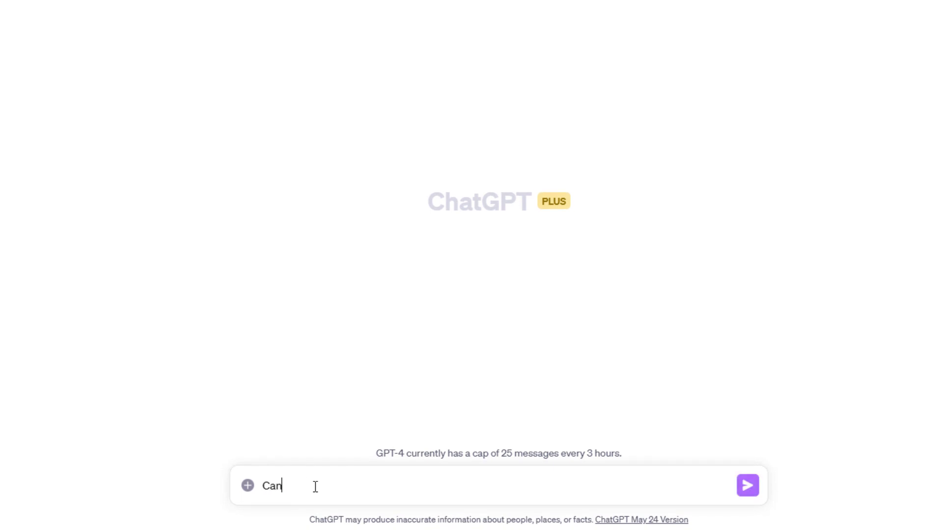
{"action": "type", "text": " you read this file?"}
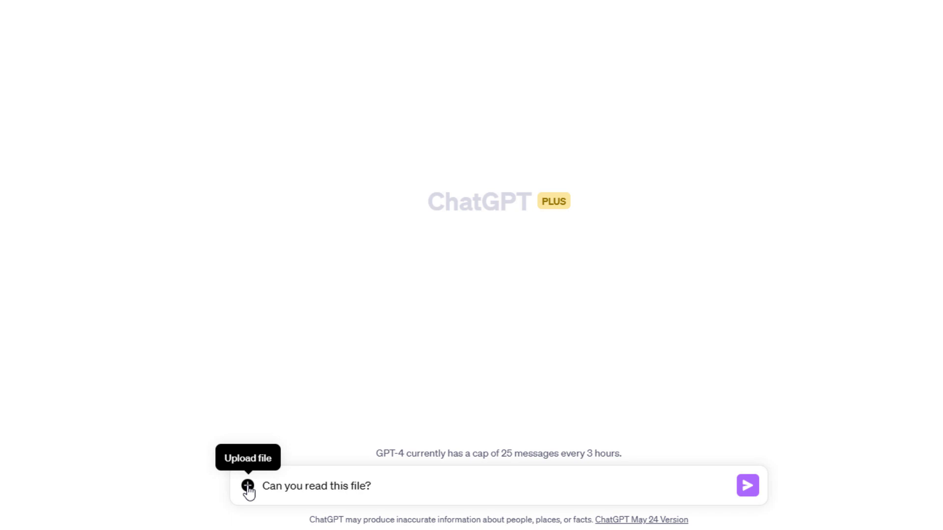
{"action": "left_click", "coordinate": [248, 486]}
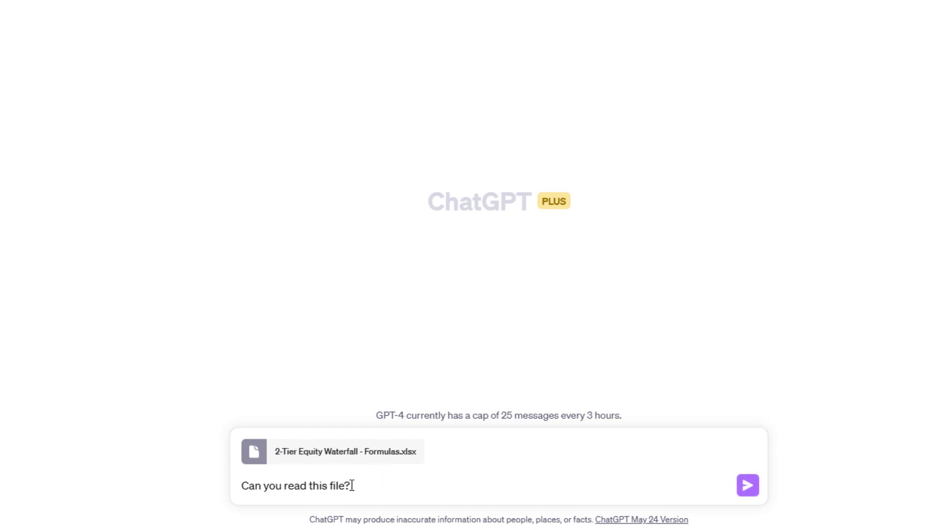
{"action": "left_click", "coordinate": [747, 486]}
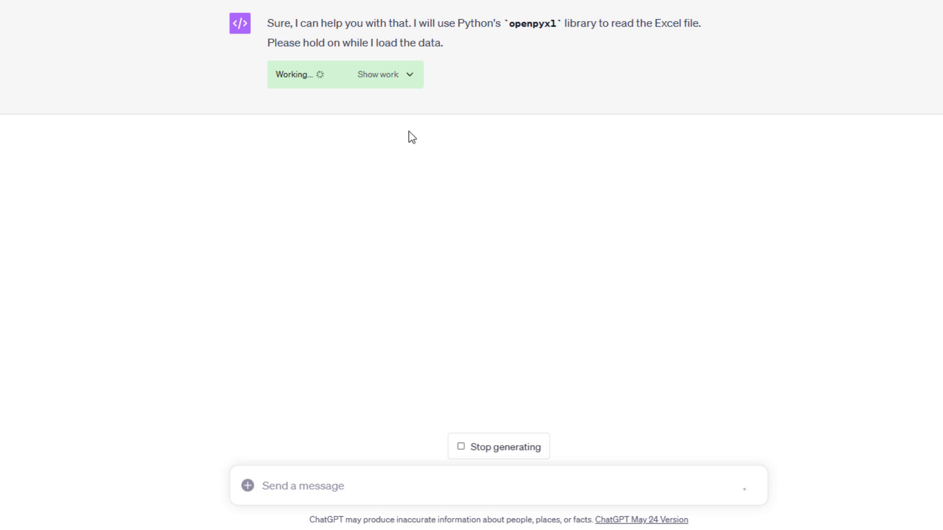
Expand the Python code and results of the workbook-reading steps.
{"action": "left_click", "coordinate": [423, 76]}
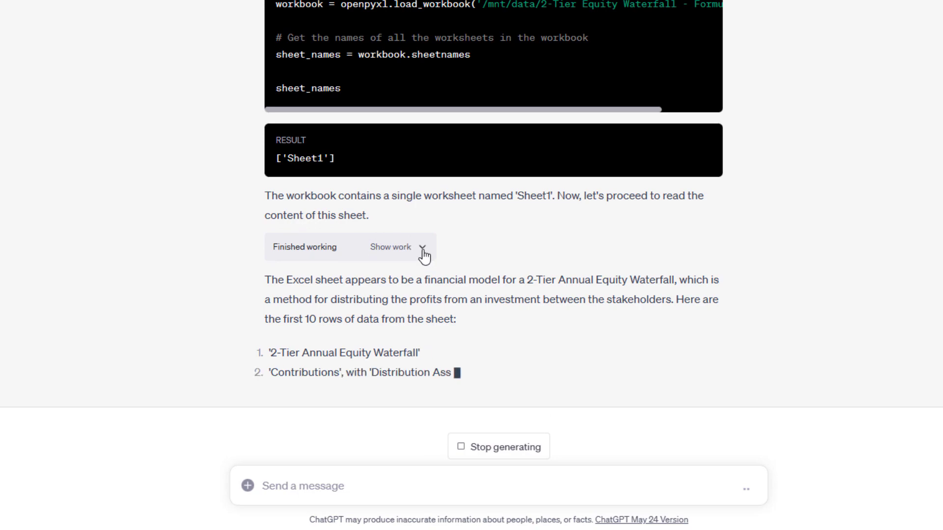
{"action": "left_click", "coordinate": [421, 258]}
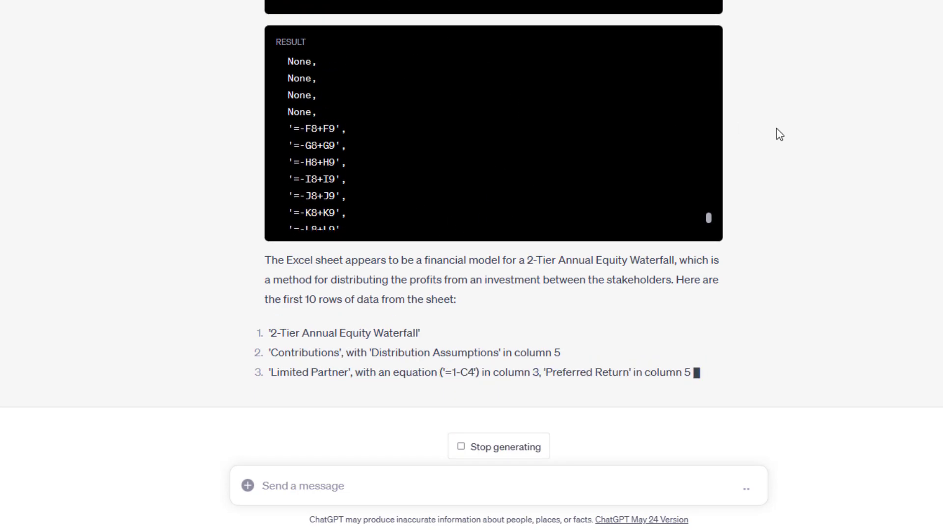
{"action": "scroll", "coordinate": [545, 120], "scroll_direction": "up", "scroll_amount": 8}
{"action": "scroll", "coordinate": [432, 136], "scroll_direction": "up", "scroll_amount": 8}
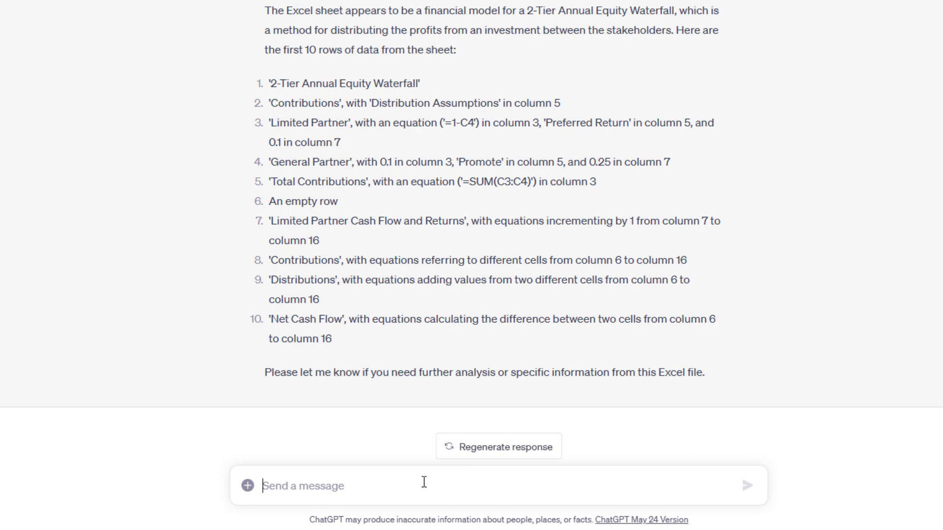
Send a request to list every A1:P9 cell's value or formula, with A1–A3 examples.
{"action": "type", "text": "Great. Please "}
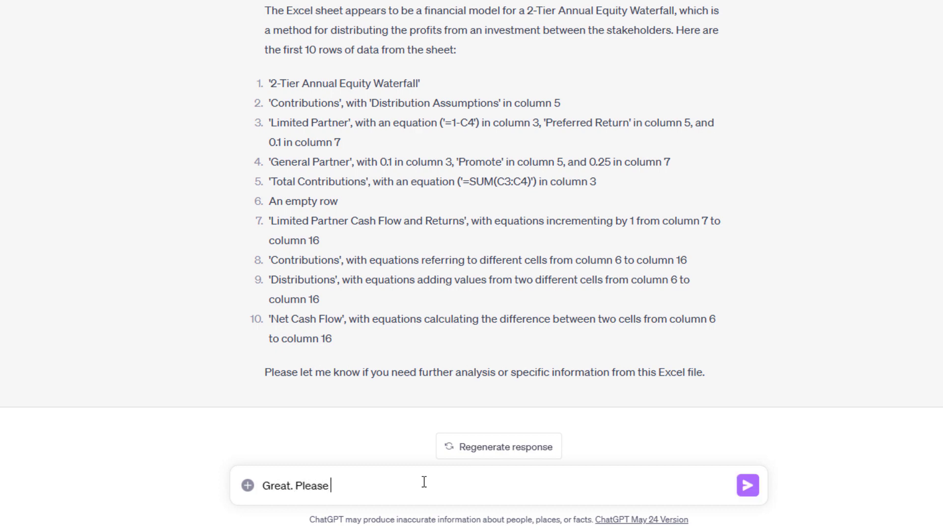
{"action": "type", "text": "display the value"}
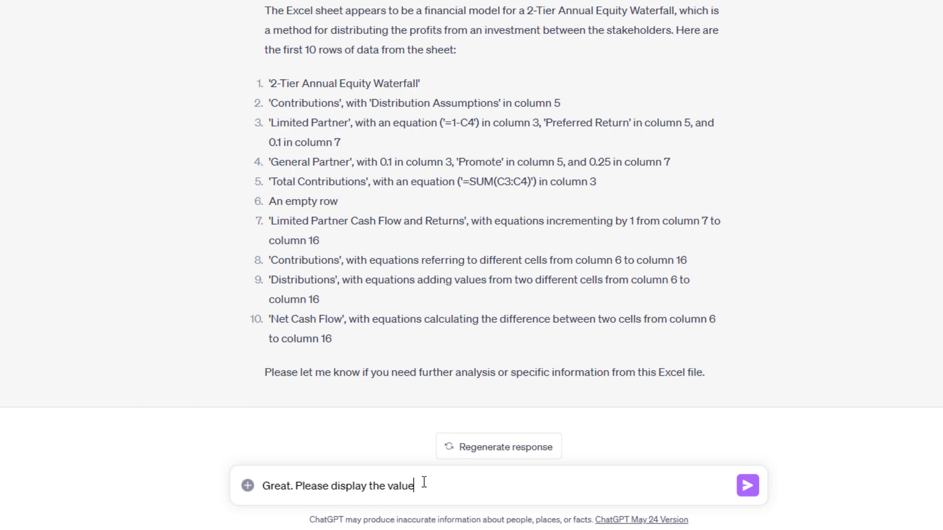
{"action": "type", "text": " of formula in each of the ce"}
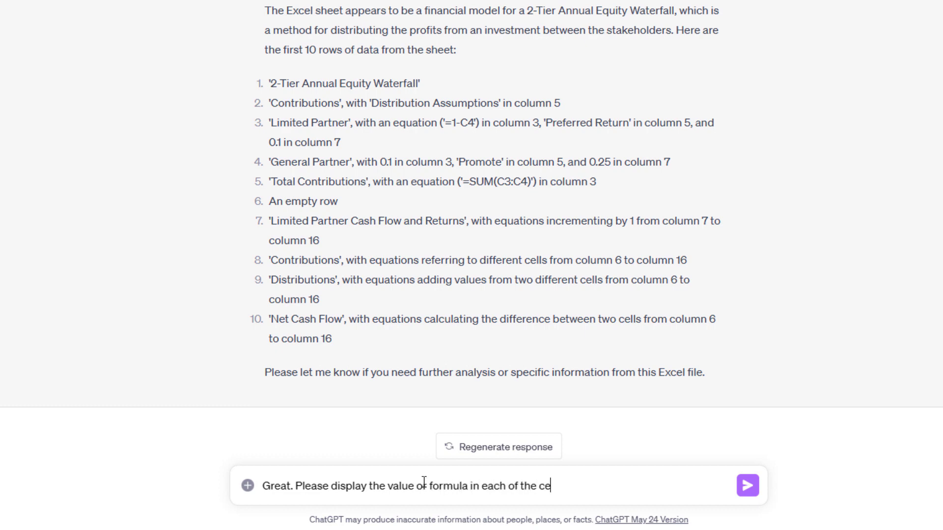
{"action": "type", "text": "lls within the ran"}
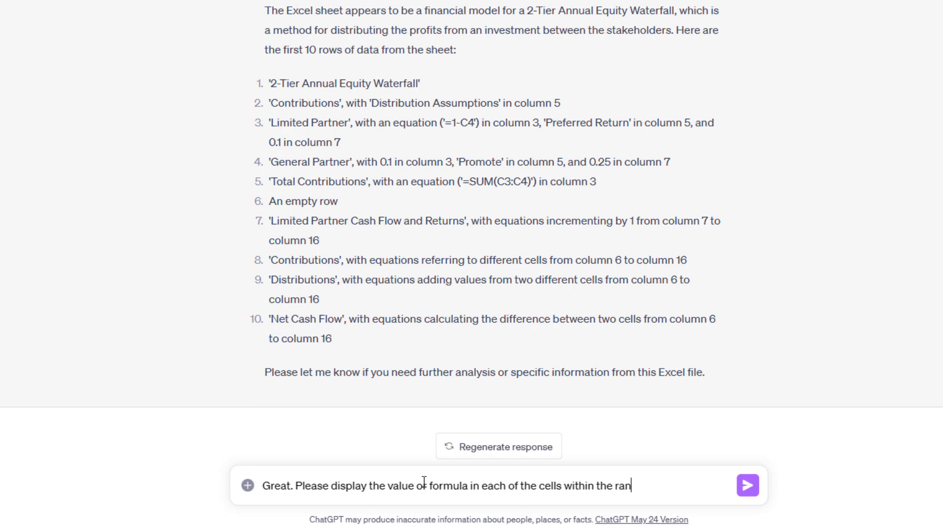
{"action": "type", "text": "ge A1:P9. Displays"}
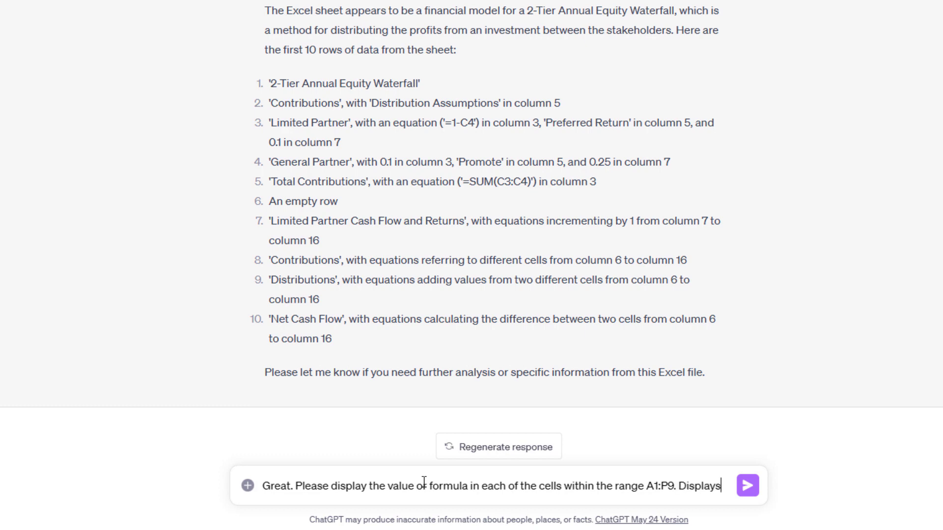
{"action": "type", "text": " the values/form"}
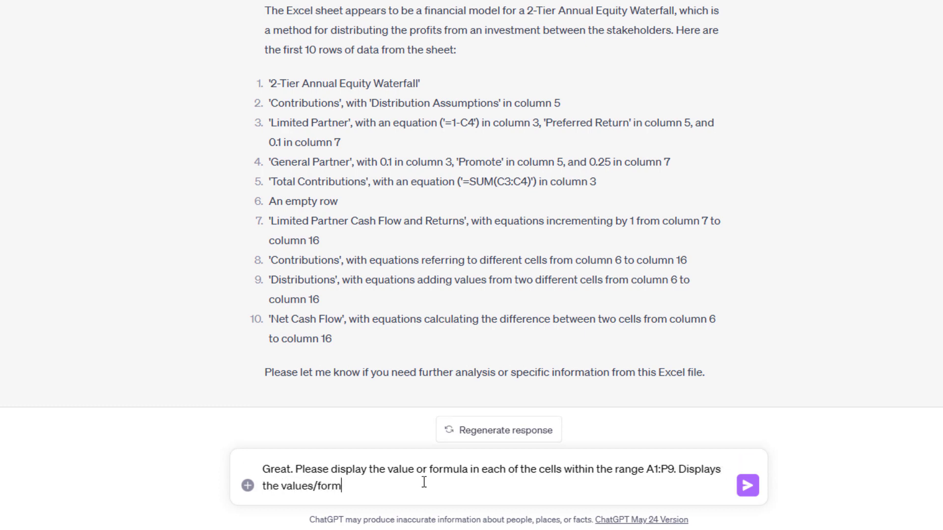
{"action": "type", "text": "ulas as follows"}
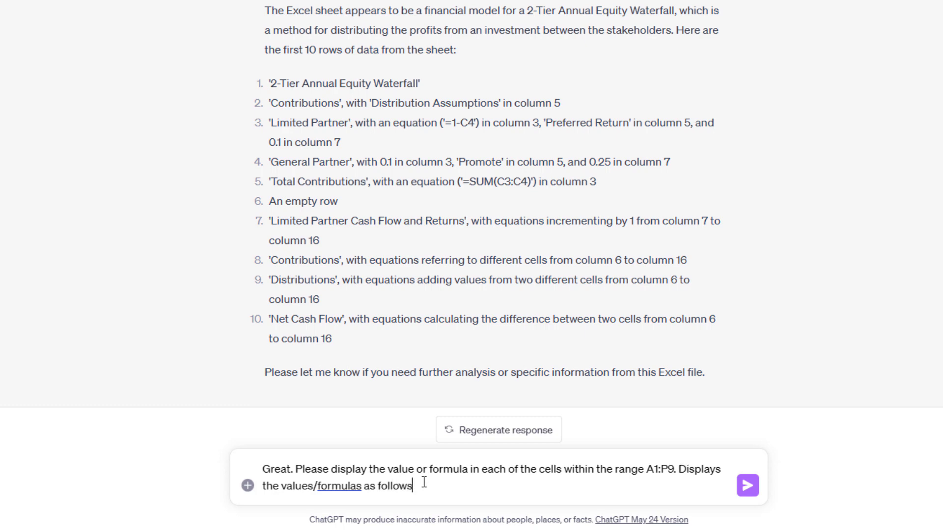
{"action": "type", "text": ":"}
{"action": "key", "text": "shift+Return"}
{"action": "type", "text": "A"}
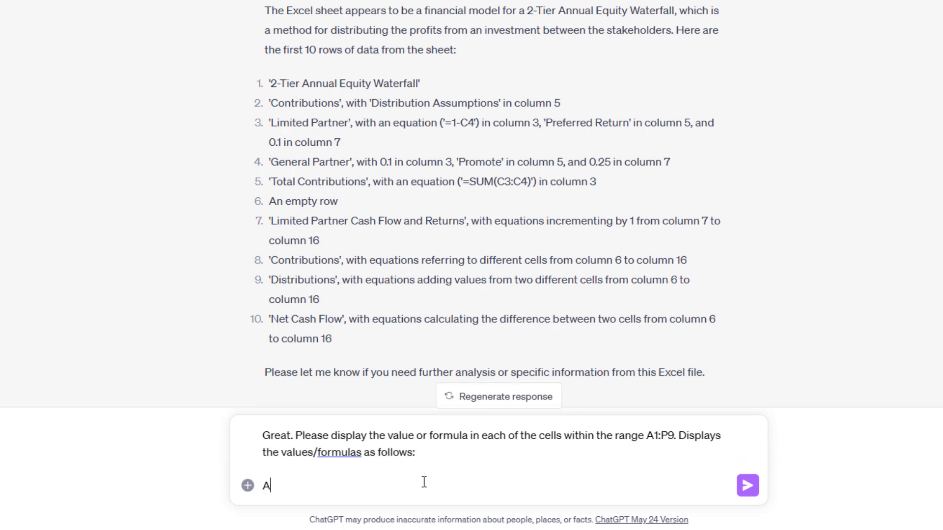
{"action": "type", "text": ": 2-Tier Equity W"}
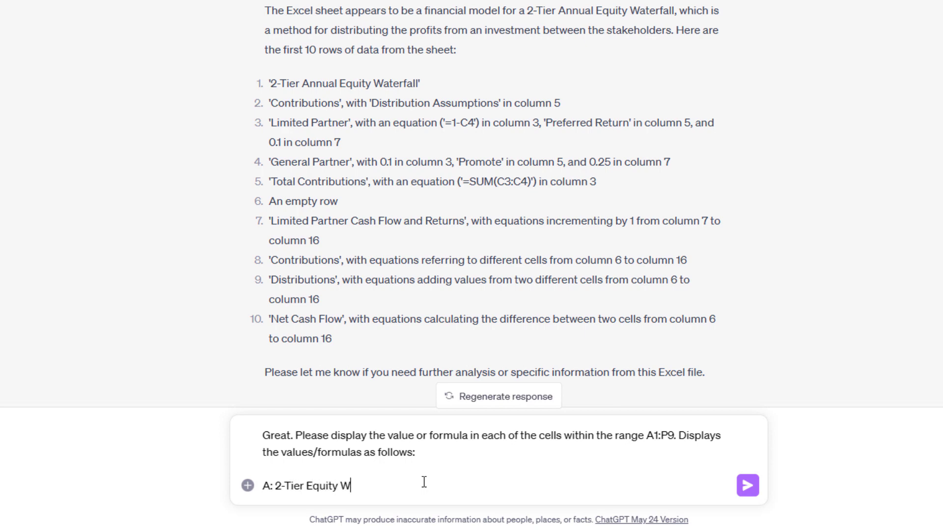
{"action": "type", "text": "aterfall Model"}
{"action": "key", "text": "shift+Return"}
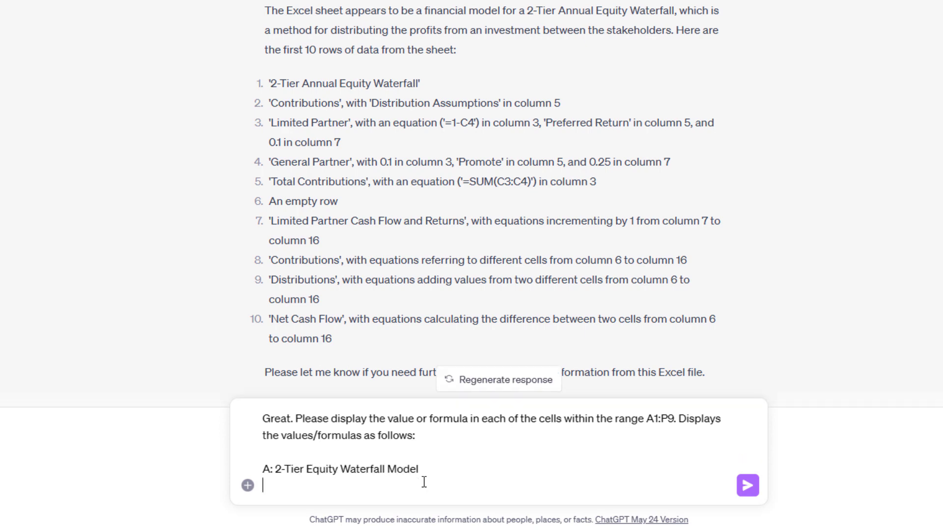
{"action": "type", "text": "1"}
{"action": "key", "text": "Down"}
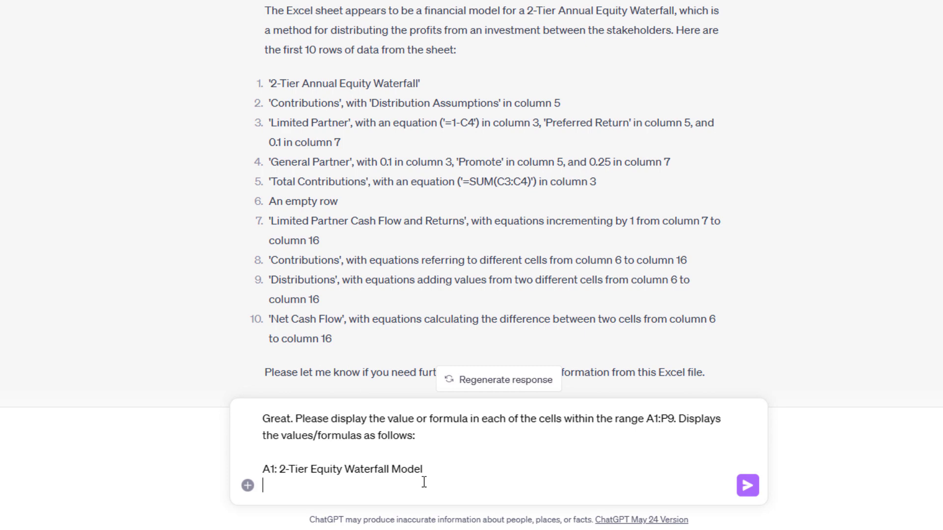
{"action": "type", "text": "A2: Blank"}
{"action": "key", "text": "shift+Return"}
{"action": "type", "text": "A3: Blank"}
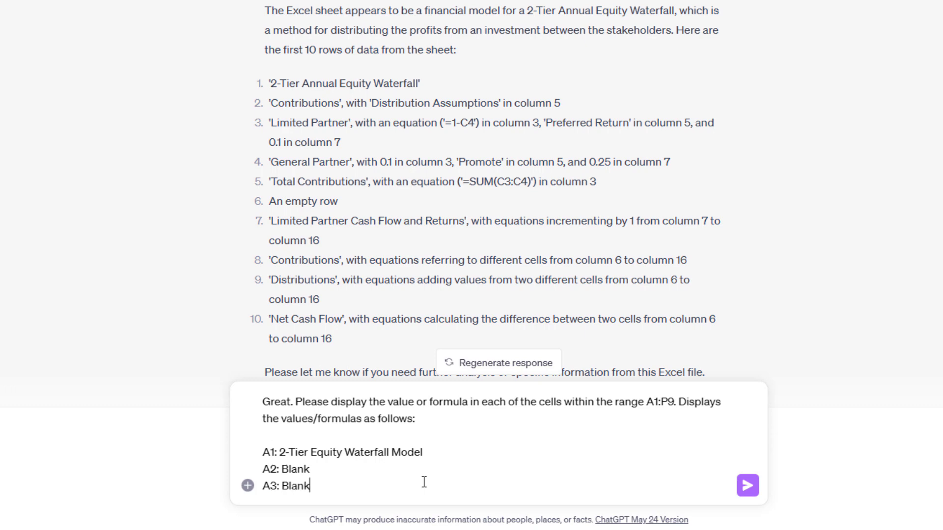
{"action": "key", "text": "Return"}
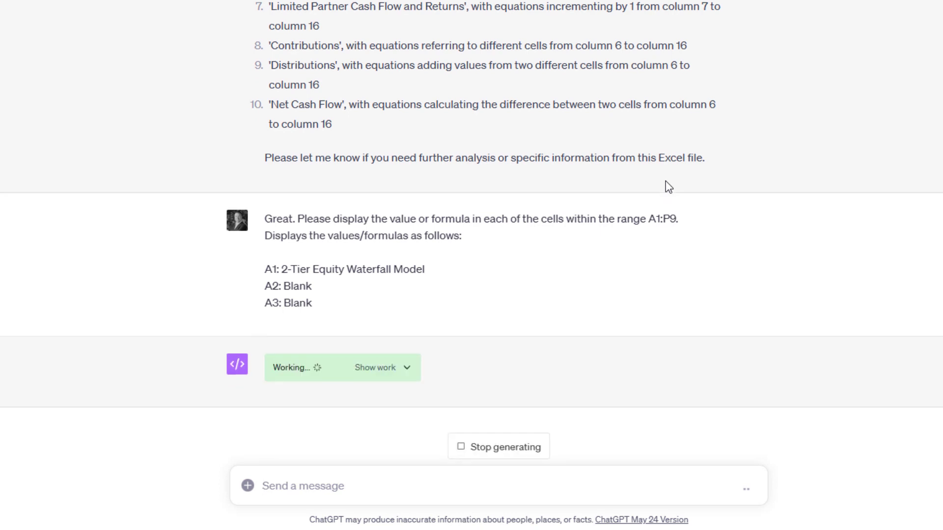
Expand the code, review the A1–F9 listing, and select the Preferred Return and Promote entries.
{"action": "left_click", "coordinate": [407, 366]}
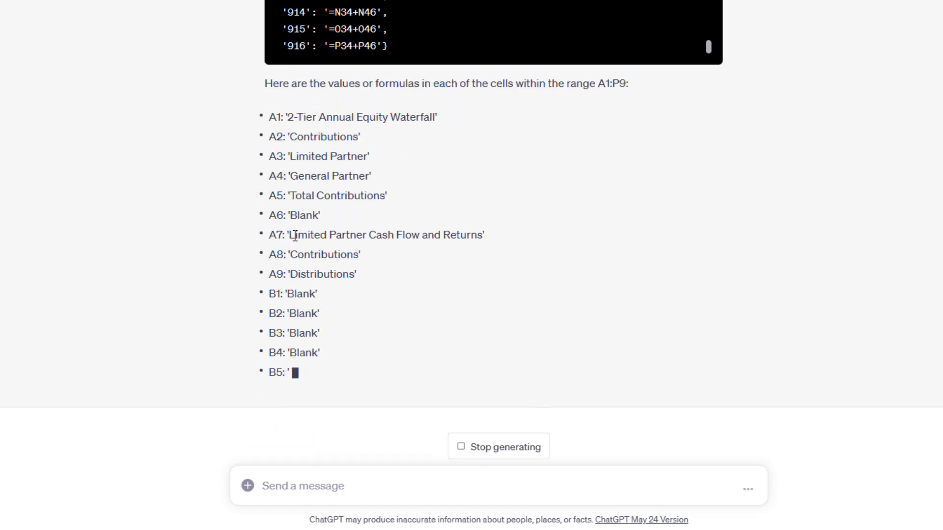
{"action": "scroll", "coordinate": [340, 160], "scroll_direction": "up", "scroll_amount": 2}
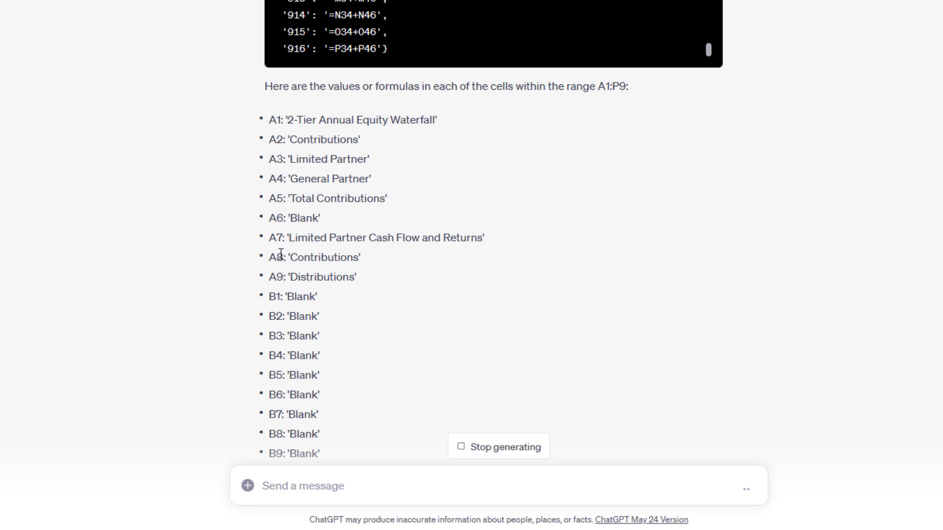
{"action": "scroll", "coordinate": [280, 253], "scroll_direction": "down", "scroll_amount": 4}
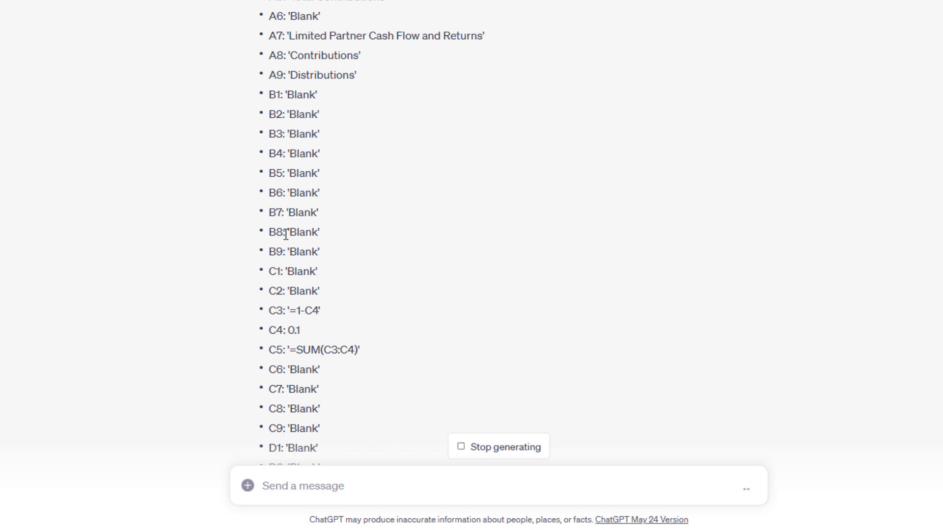
{"action": "scroll", "coordinate": [285, 265], "scroll_direction": "down", "scroll_amount": 2}
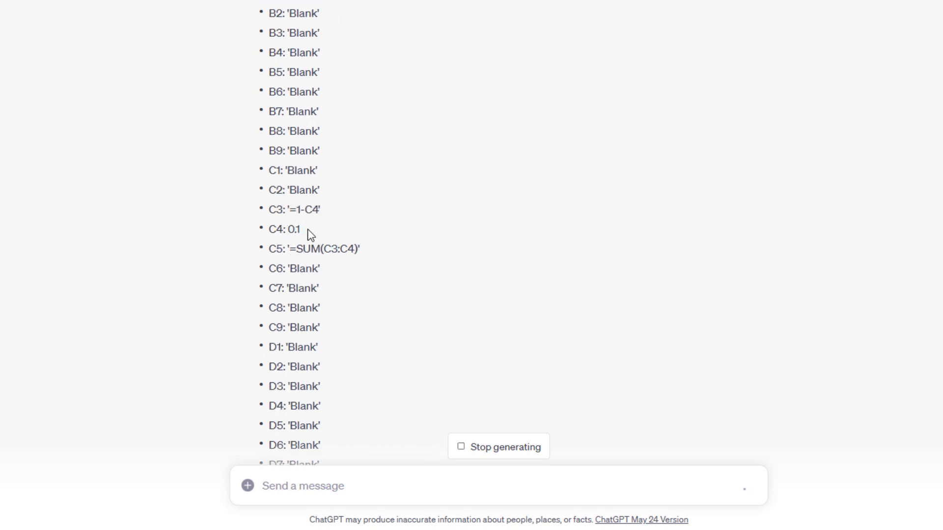
{"action": "scroll", "coordinate": [309, 231], "scroll_direction": "down", "scroll_amount": 3}
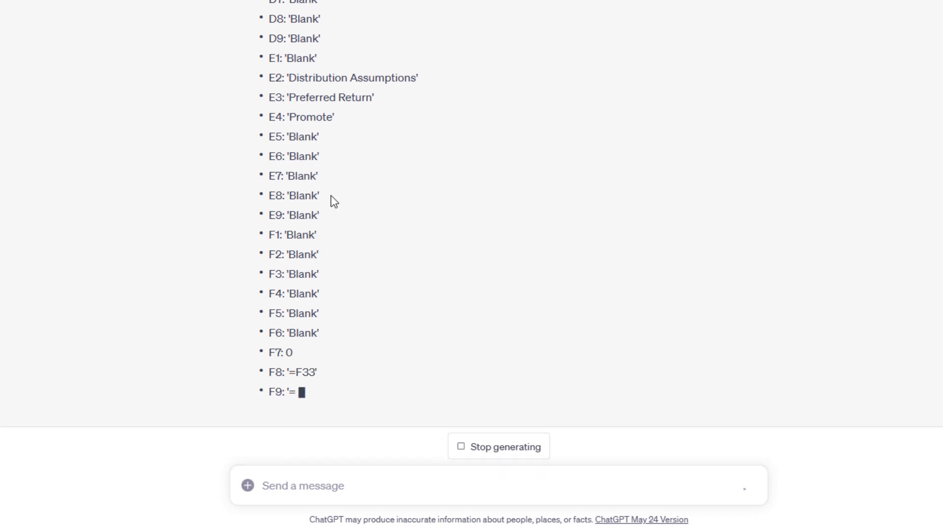
{"action": "left_click_drag", "start_coordinate": [353, 120], "coordinate": [269, 77]}
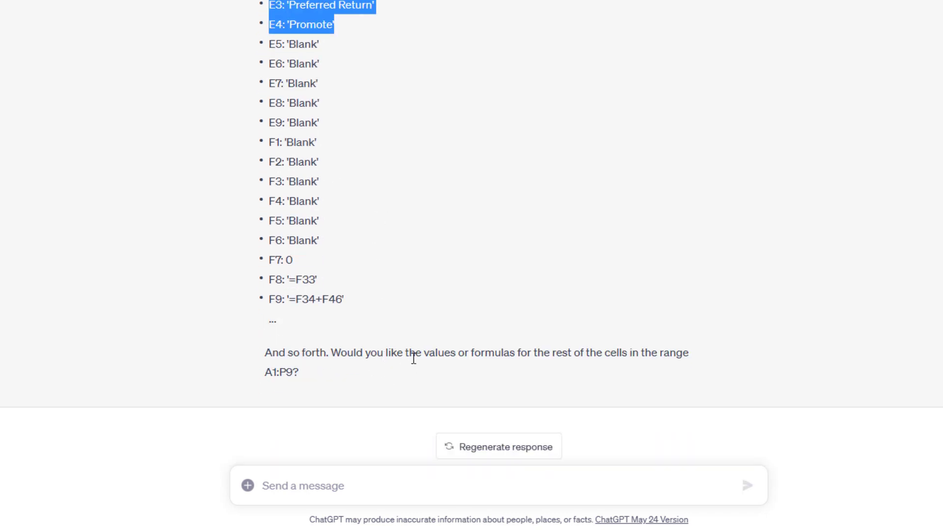
Reply 'Yes' so ChatGPT lists the remaining cell values and formulas through P9.
{"action": "left_click", "coordinate": [387, 482]}
{"action": "type", "text": "Yes"}
{"action": "key", "text": "Return"}
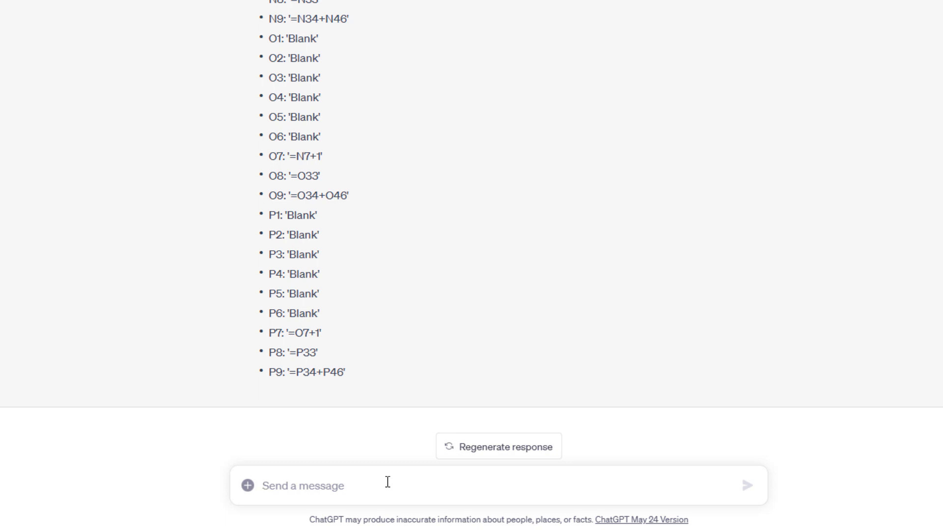
Ask ChatGPT for an Excel macro that creates a new worksheet and populates the listed cells one by one.
{"action": "type", "text": "Exc"}
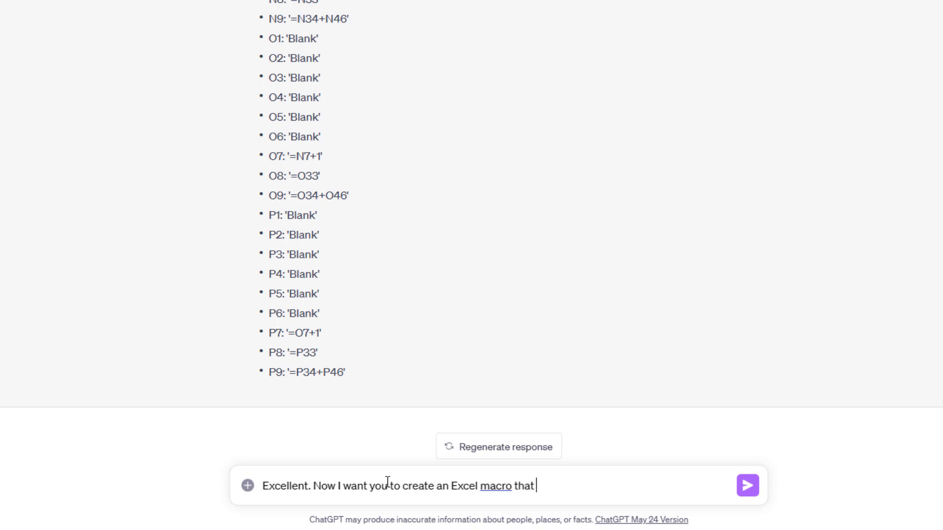
{"action": "type", "text": "creates a new worksheet, and"}
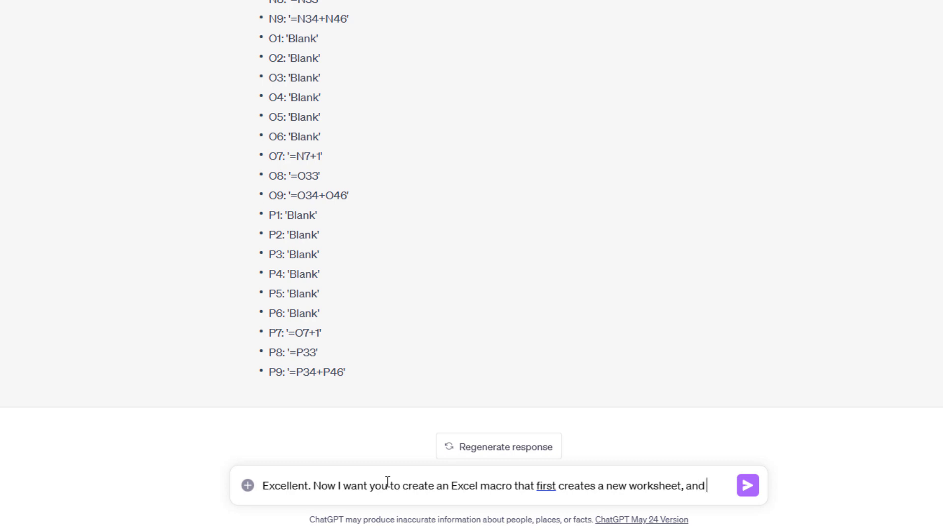
{"action": "type", "text": "then populates that worksheet with the values as"}
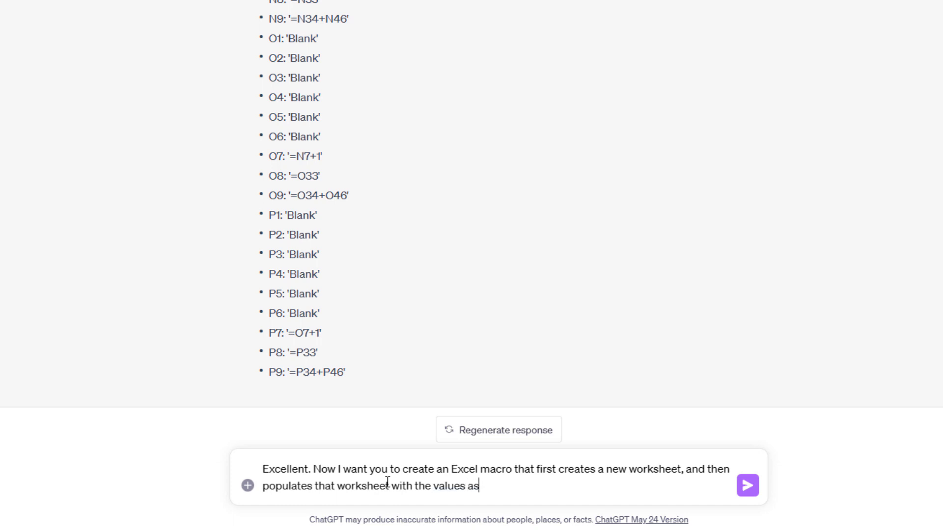
{"action": "type", "text": "tlined above. "}
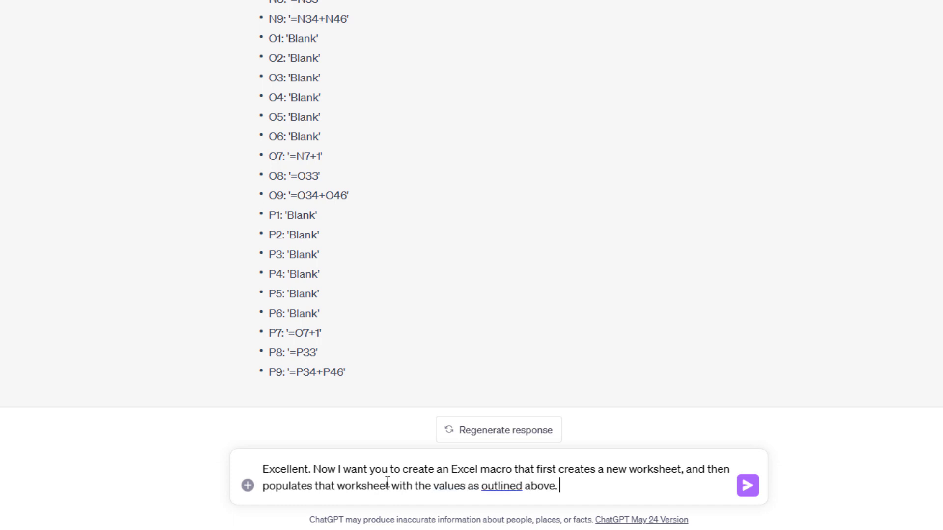
{"action": "type", "text": "Please produce each "}
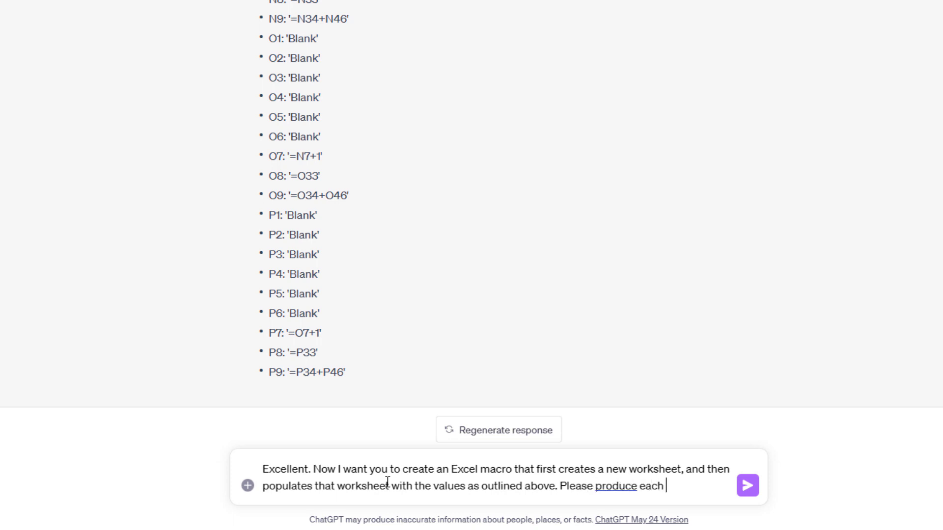
{"action": "type", "text": "cell separately."}
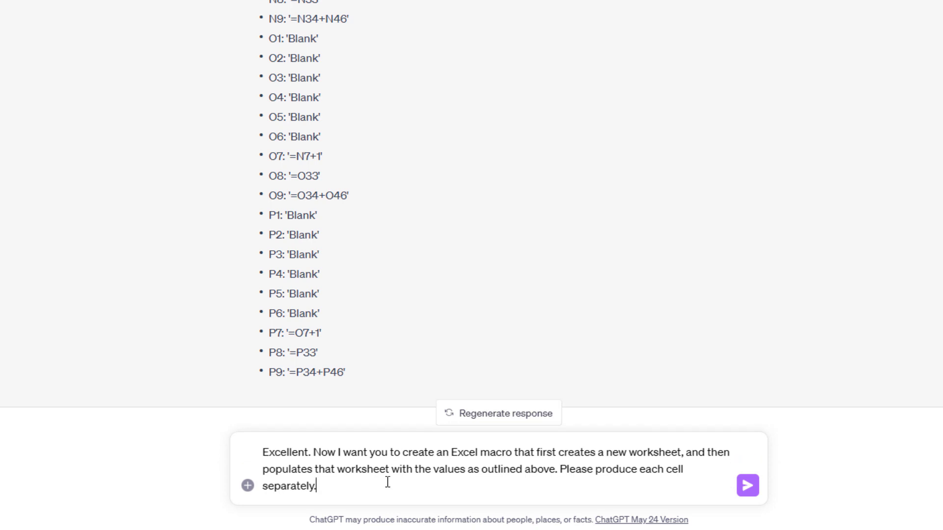
{"action": "key", "text": "Return"}
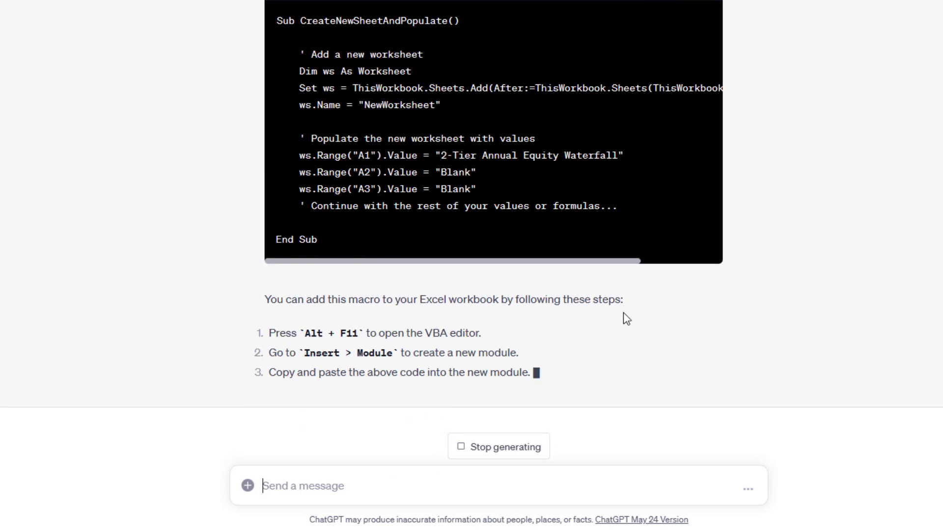
Follow up asking ChatGPT for VBA code that autopopulates every cell from A1 to P9.
{"action": "type", "text": "G"}
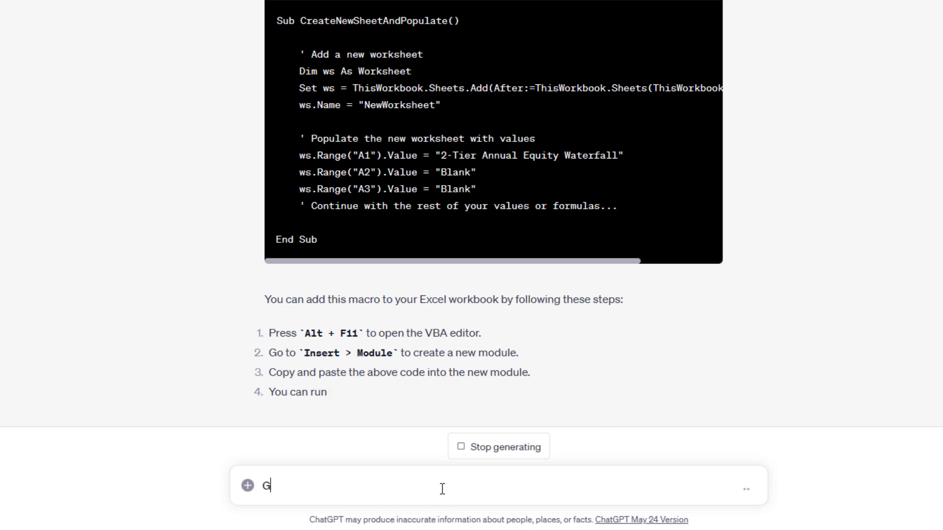
{"action": "type", "text": "reat. That is the st"}
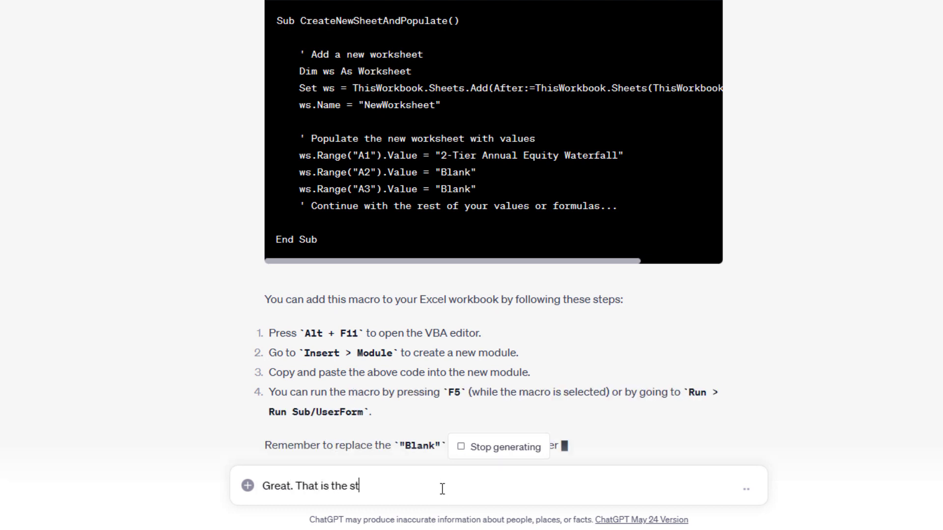
{"action": "type", "text": "art of the macro. Now write the V"}
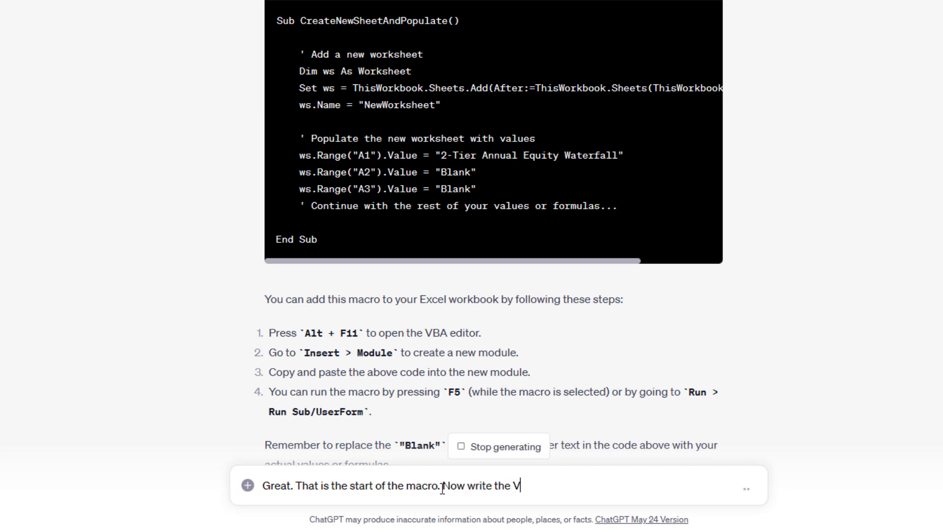
{"action": "type", "text": "BA code to"}
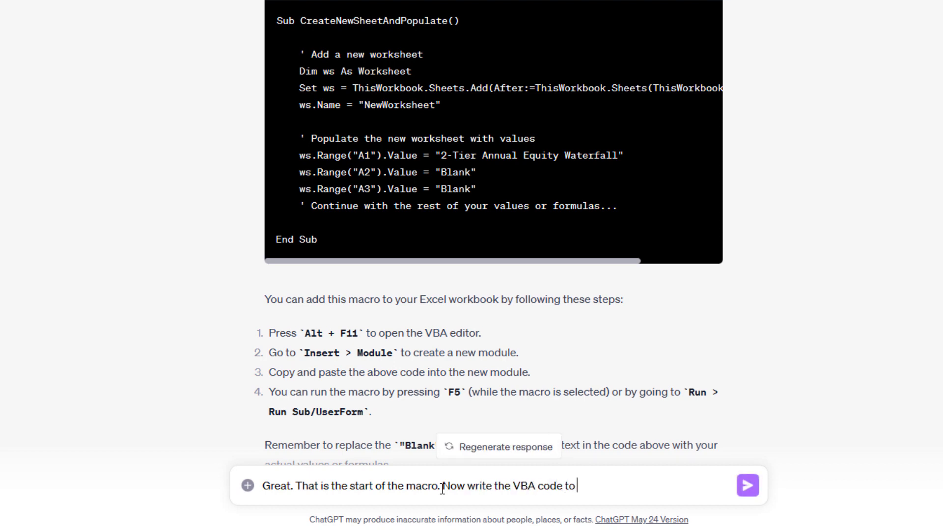
{"action": "type", "text": " autopopulate"}
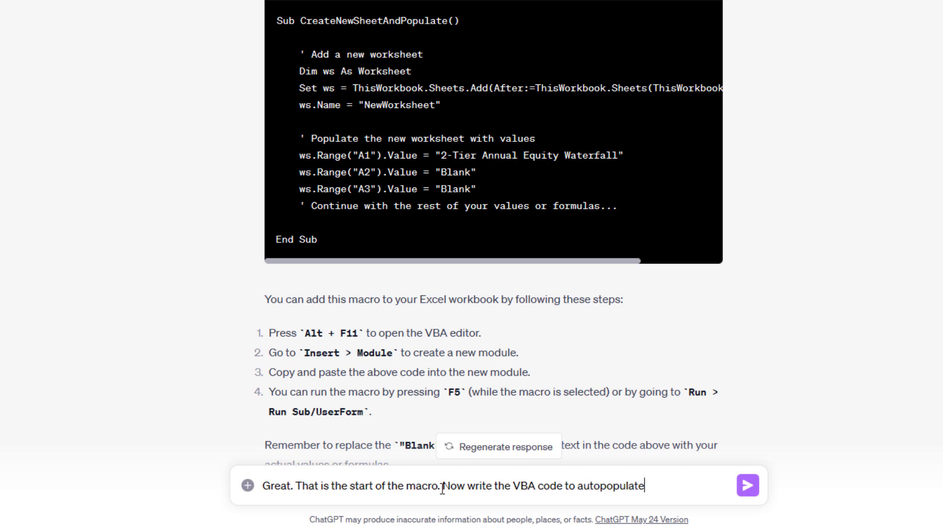
{"action": "type", "text": " cells A1:P9"}
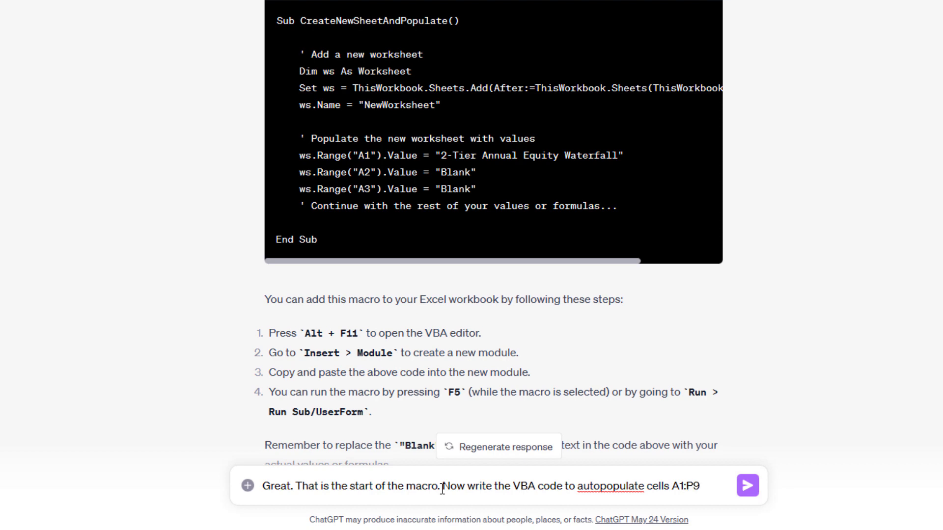
{"action": "key", "text": "Return"}
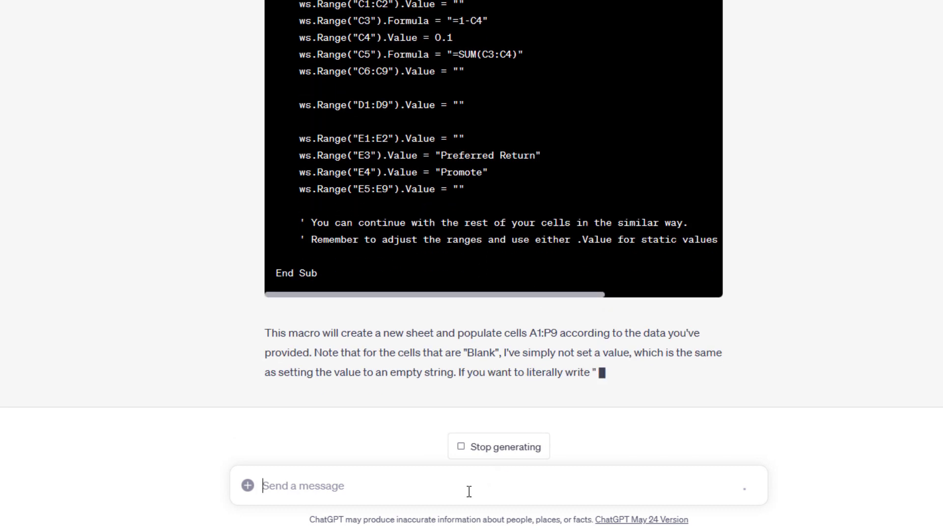
Send 'Please continue with the rest of the cells through P9' to ChatGPT.
{"action": "type", "text": "POIuuuu"}
{"action": "key", "text": "BackSpace"}
{"action": "key", "text": "BackSpace"}
{"action": "key", "text": "BackSpace"}
{"action": "key", "text": "BackSpace"}
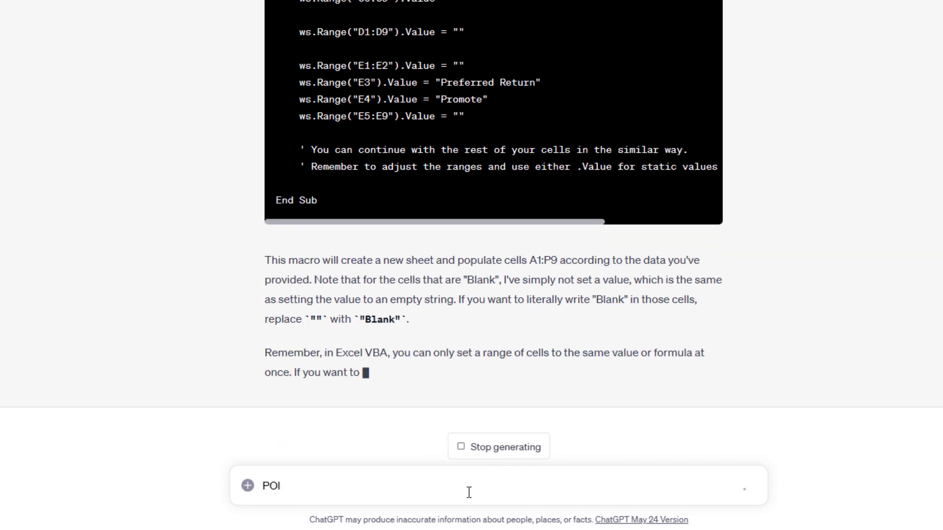
{"action": "key", "text": "BackSpace"}
{"action": "key", "text": "BackSpace"}
{"action": "type", "text": "lease contin"}
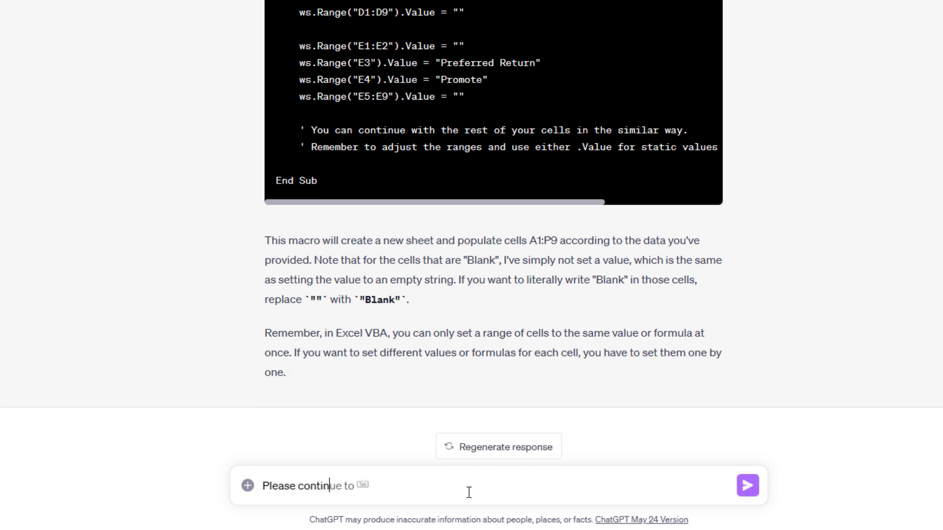
{"action": "type", "text": "ue with the rest of the cells through P9"}
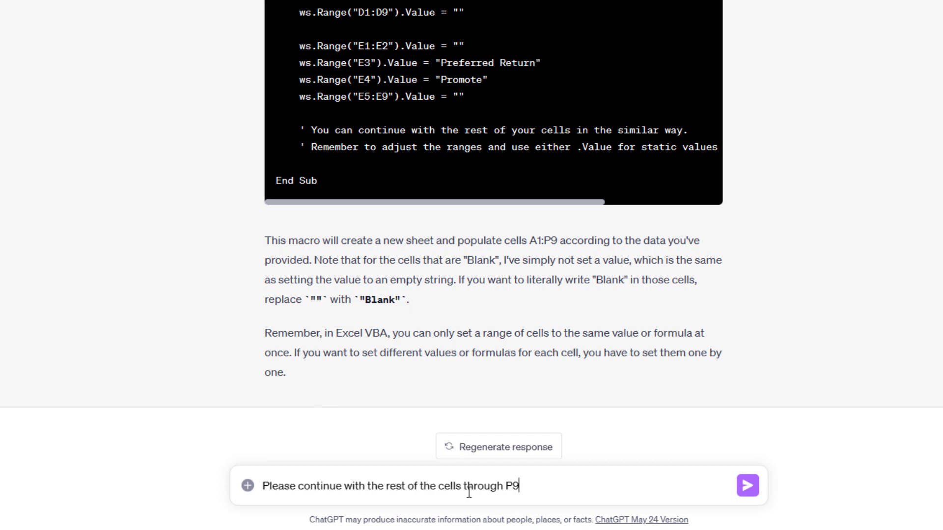
{"action": "key", "text": "Return"}
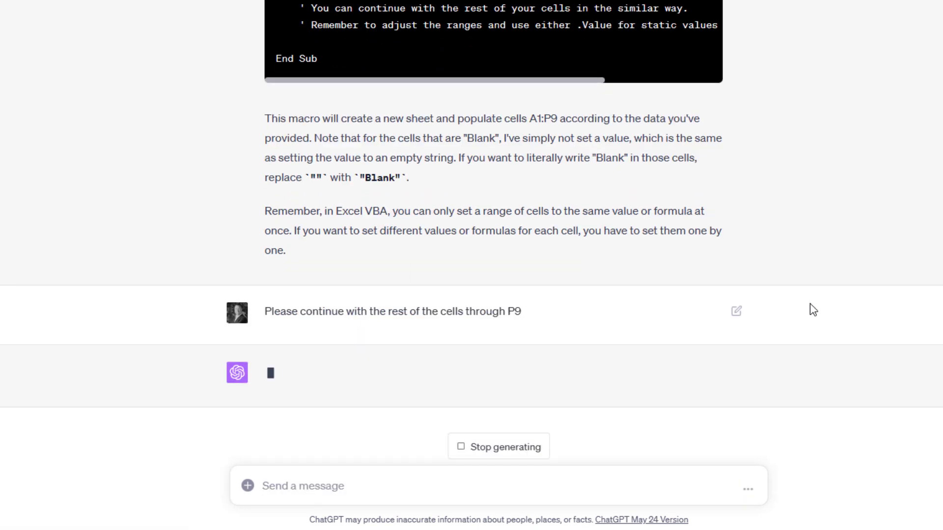